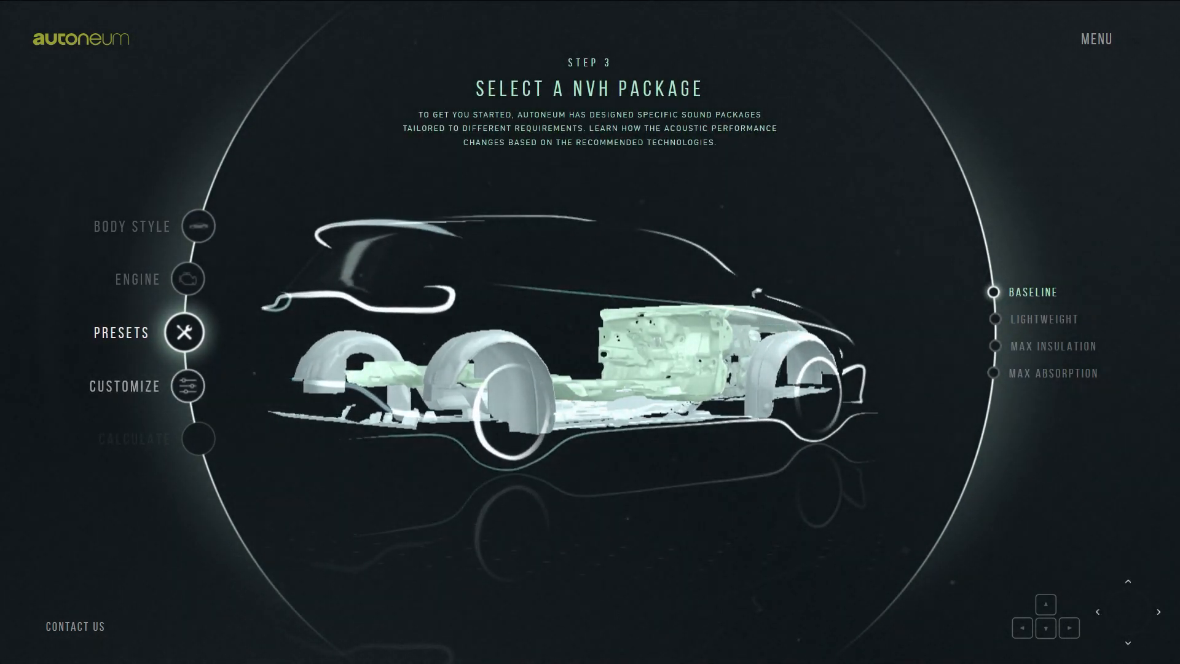
- Go to the package customization stage and view the inner dash and outer dash components on the car
click(188, 385)
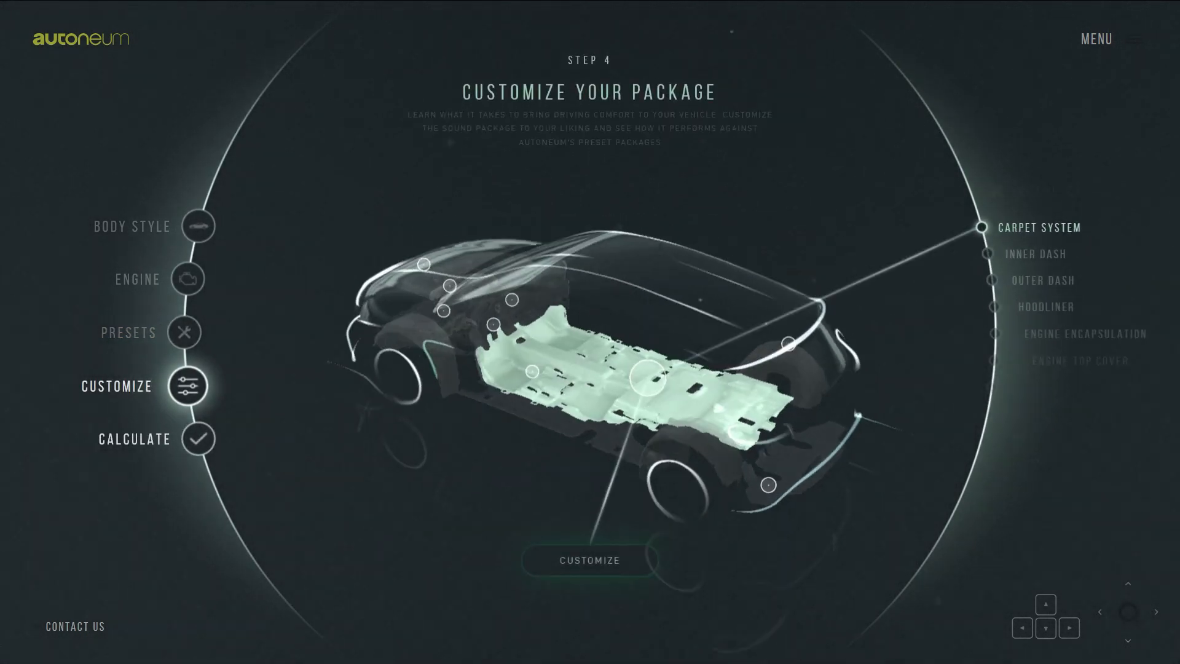
click(1032, 252)
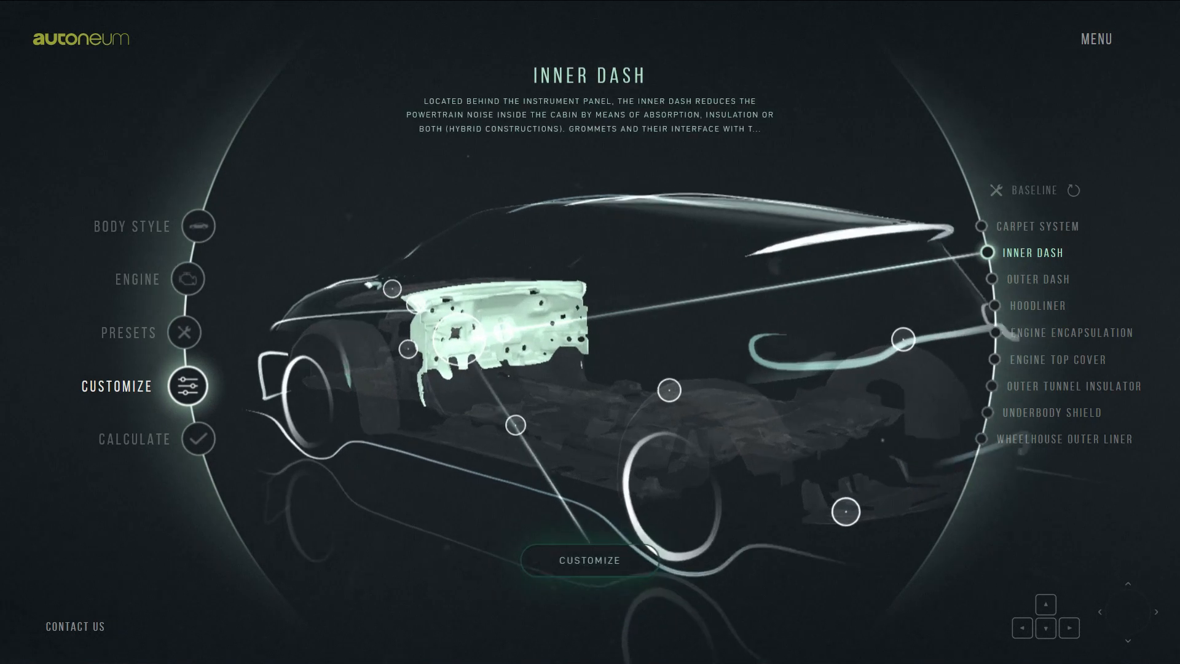
click(1037, 279)
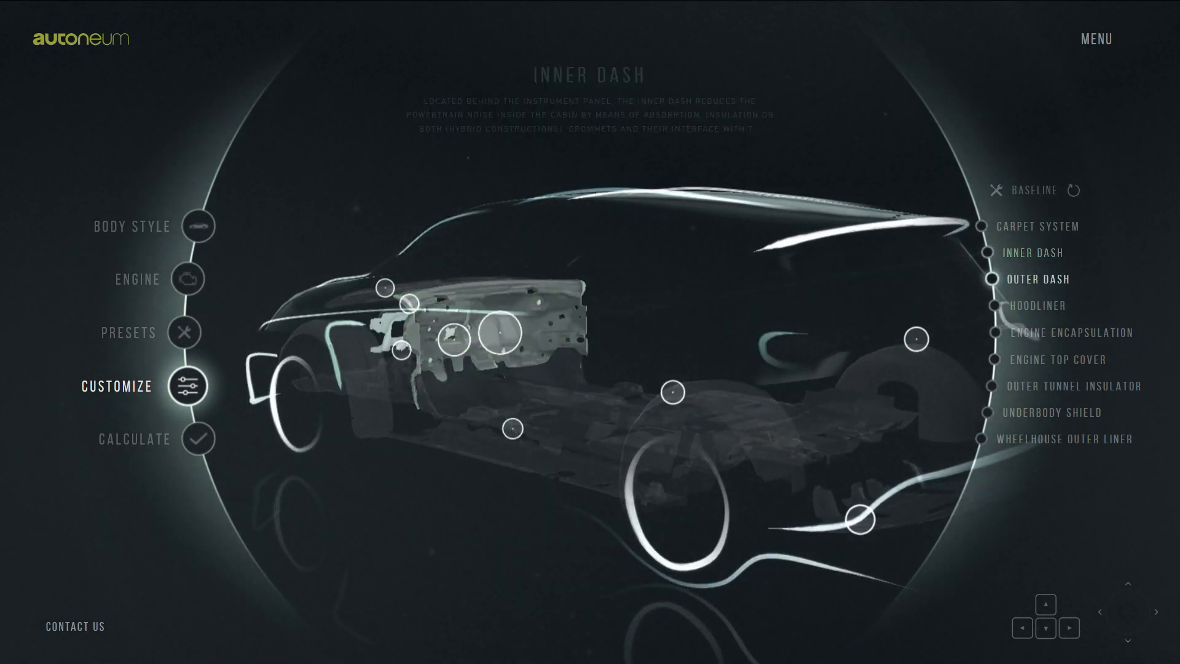
- Leave the car configurator, switch to a new Firefox window and search the web for "bitrix24"
key(super+d)
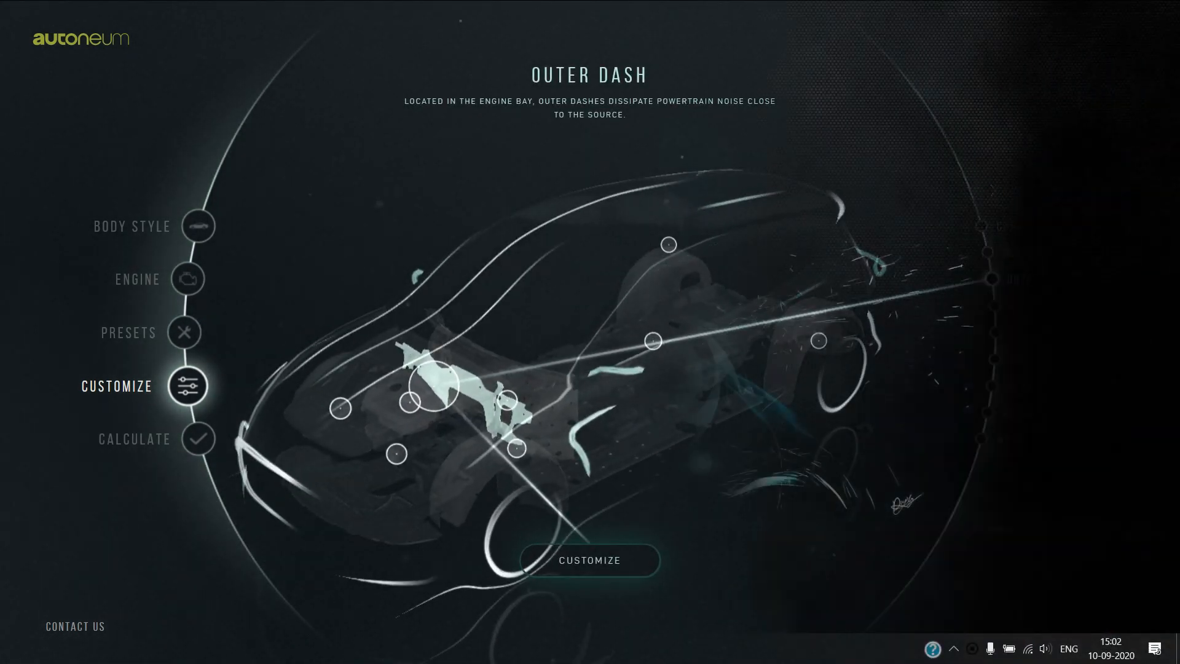
key(Return)
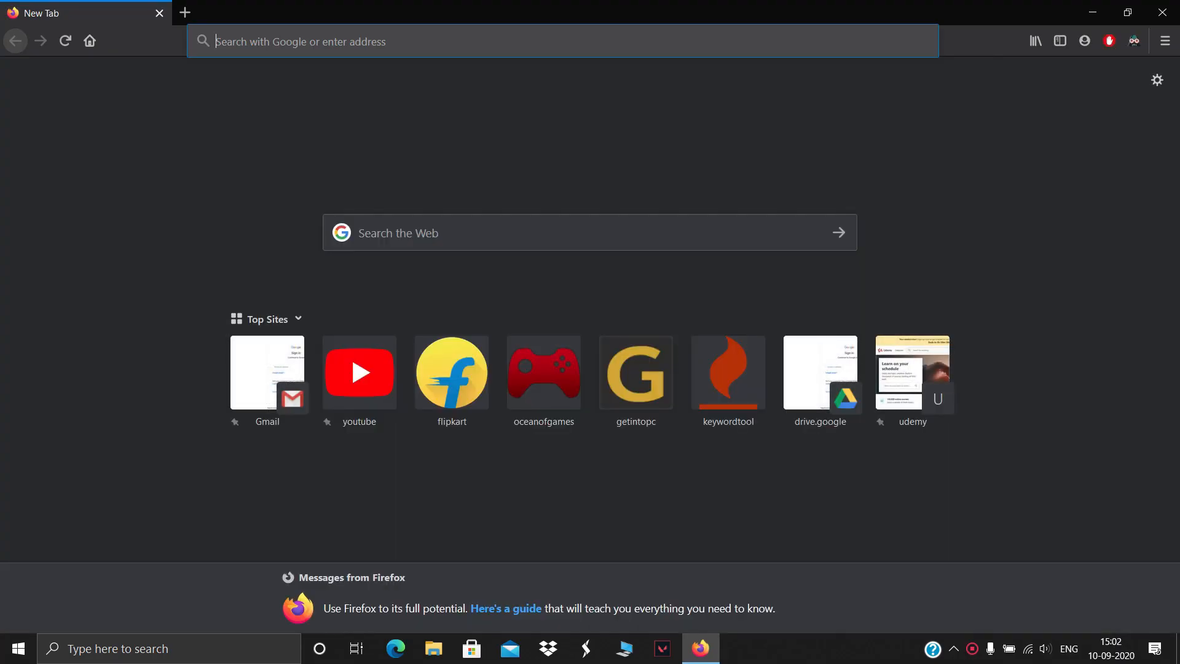
text(bitri)
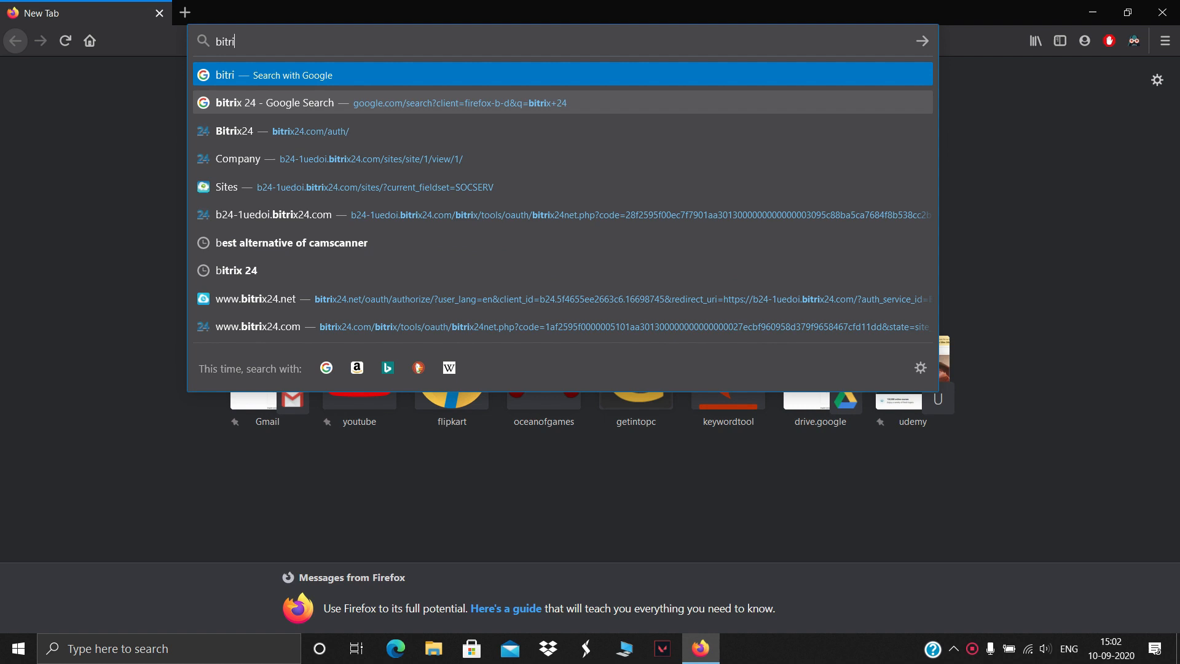
text(x24)
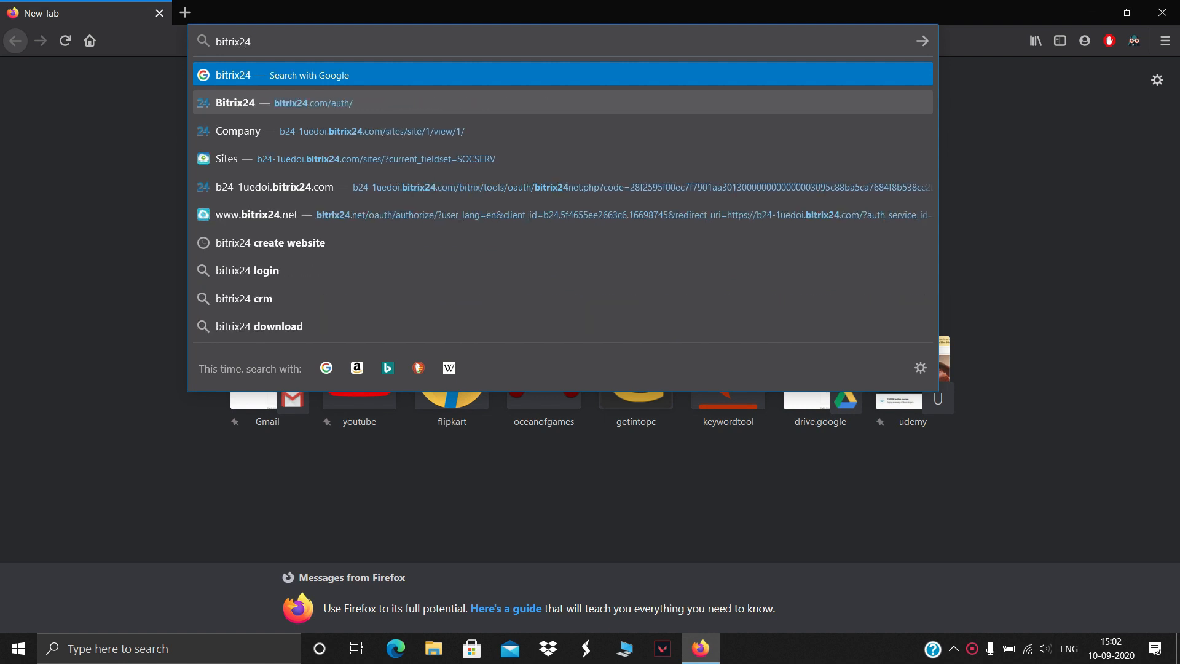
key(Return)
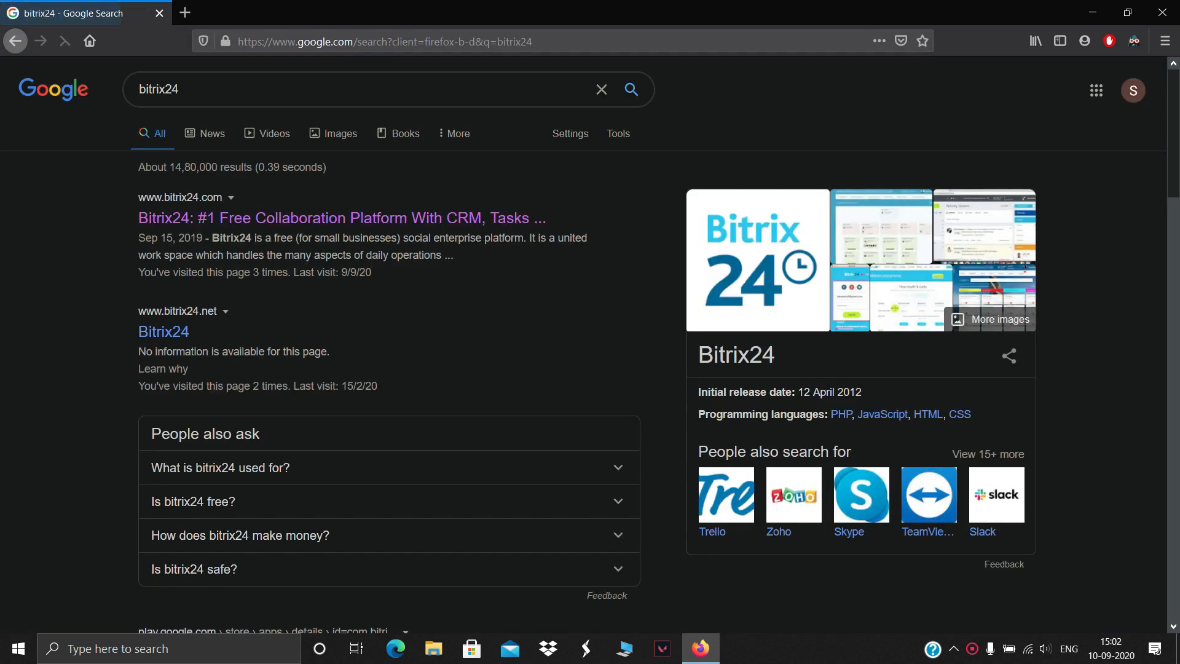
- Open the official Bitrix24 website from the search results, authorize, and enter the existing Bitrix24 account
click(342, 219)
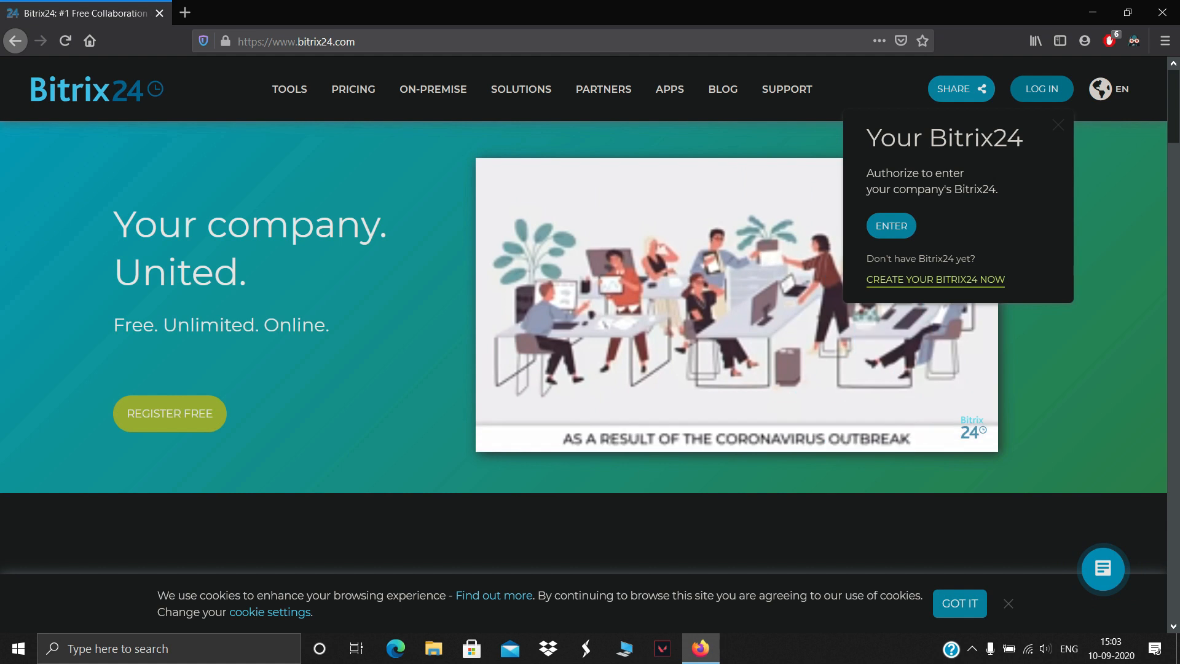
click(890, 226)
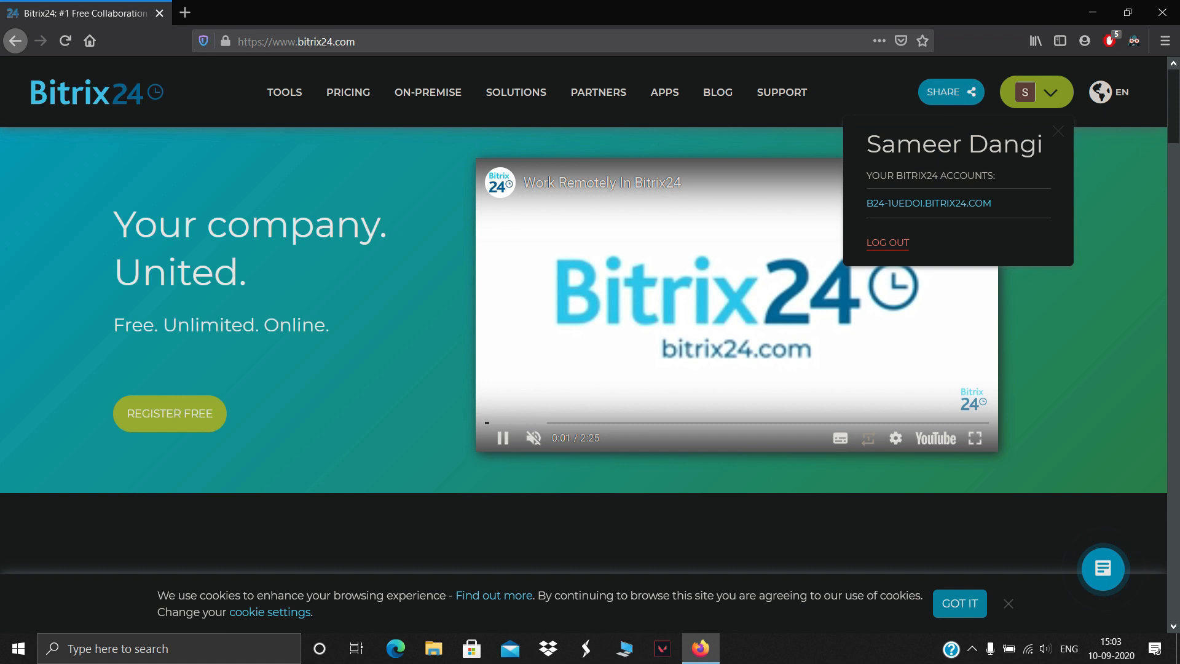
click(929, 203)
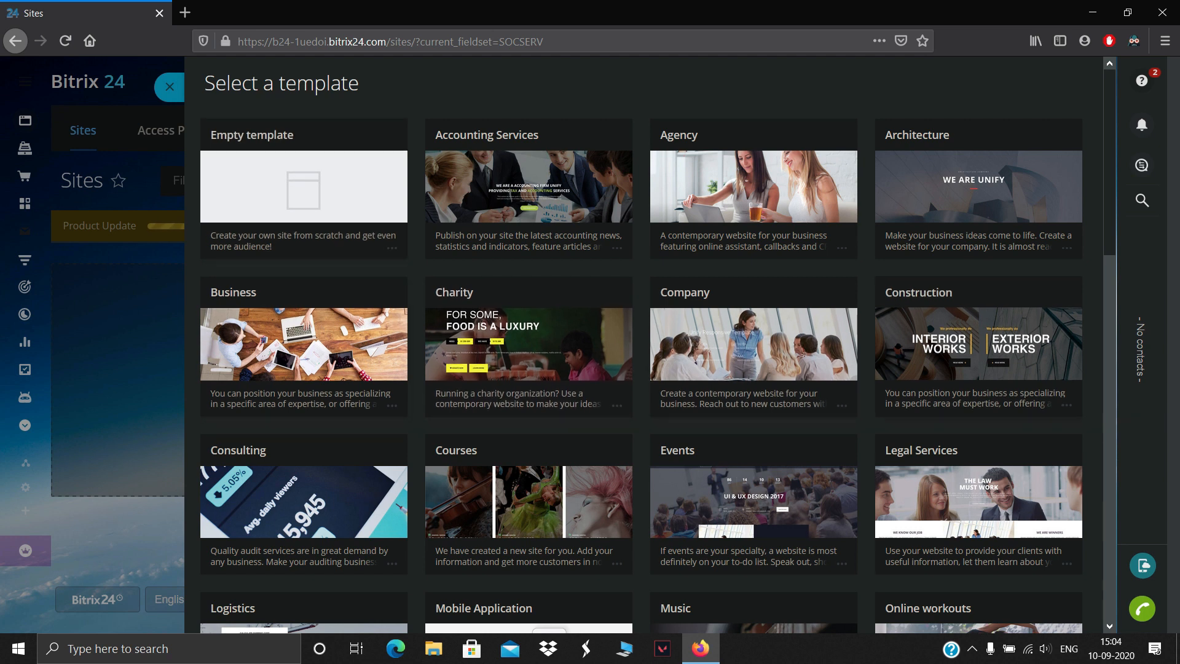
- Preview the Company site template with its default color theme and create a new site from it
scroll(978, 362, down, 2)
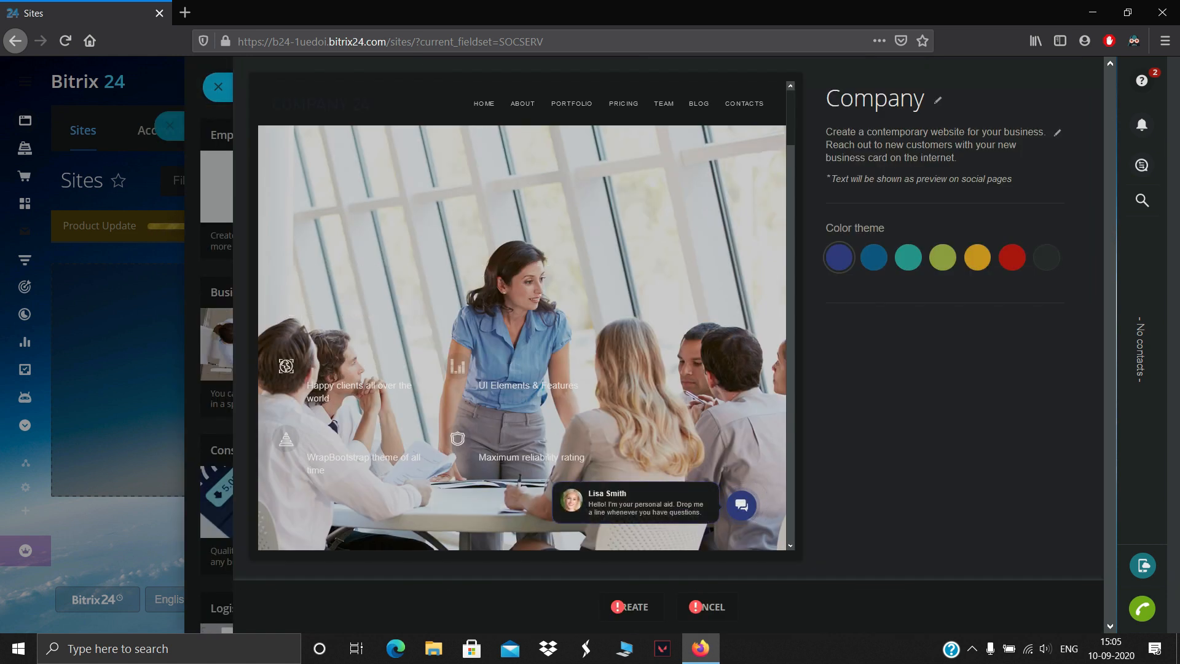
scroll(522, 316, down, 6)
scroll(522, 315, down, 9)
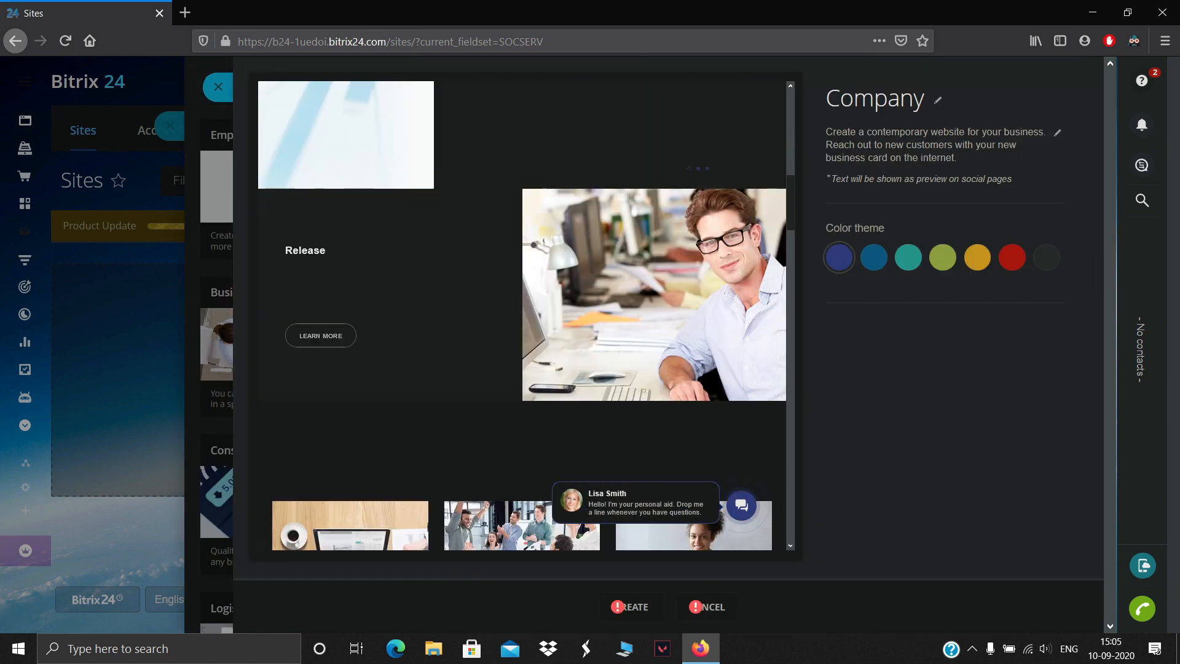
scroll(523, 316, up, 5)
scroll(523, 315, up, 10)
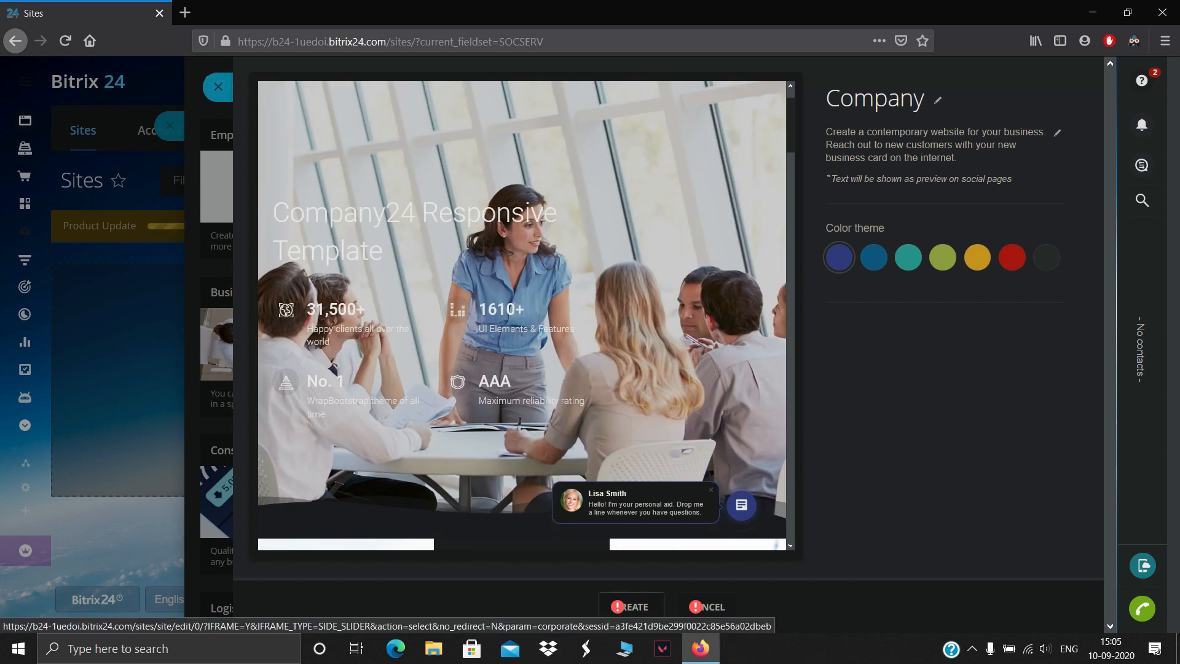
click(631, 606)
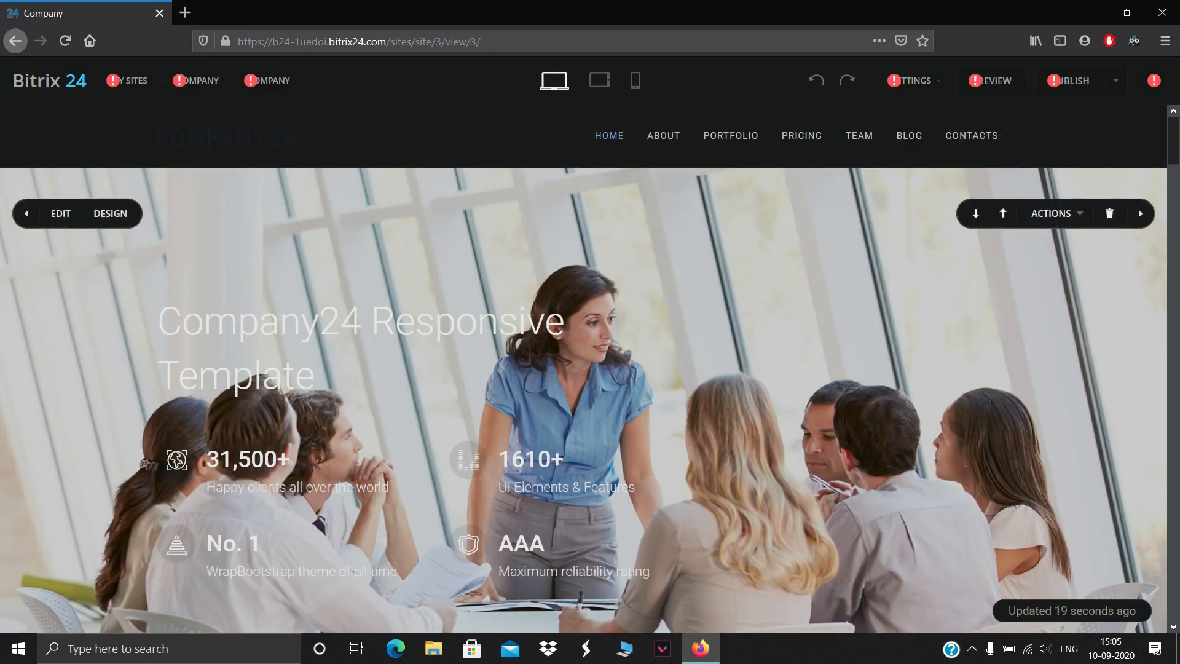
- Change the main heading over the page's opening banner image to "Hamocrazista"
scroll(583, 369, down, 5)
scroll(584, 369, down, 8)
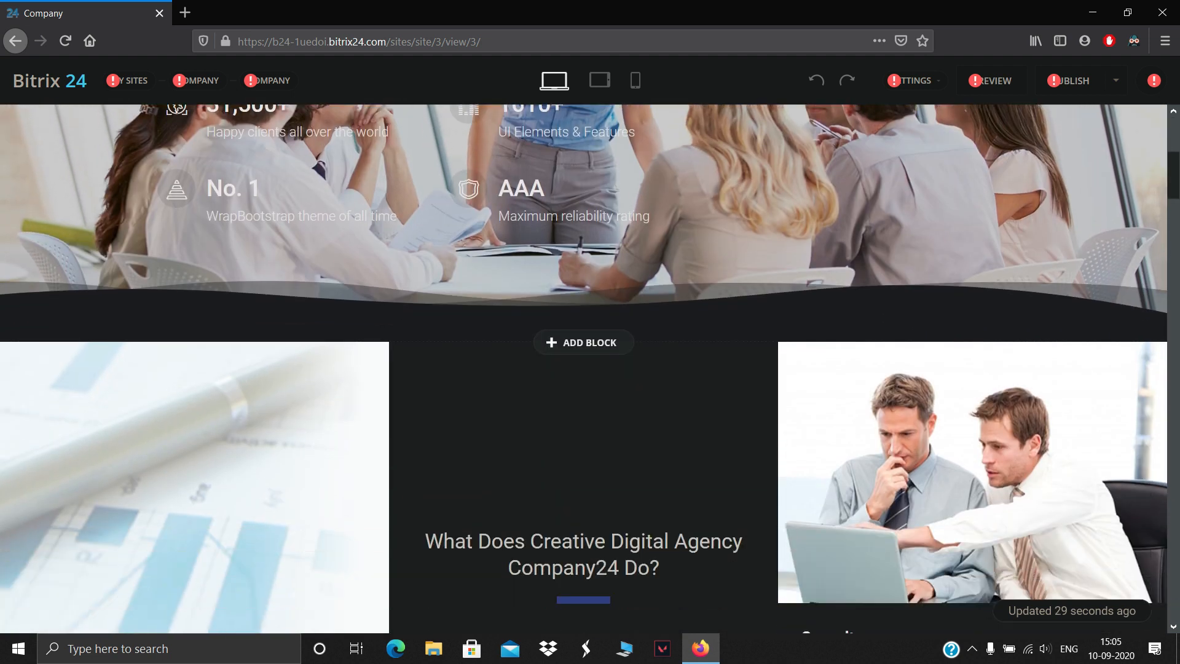
scroll(583, 368, down, 6)
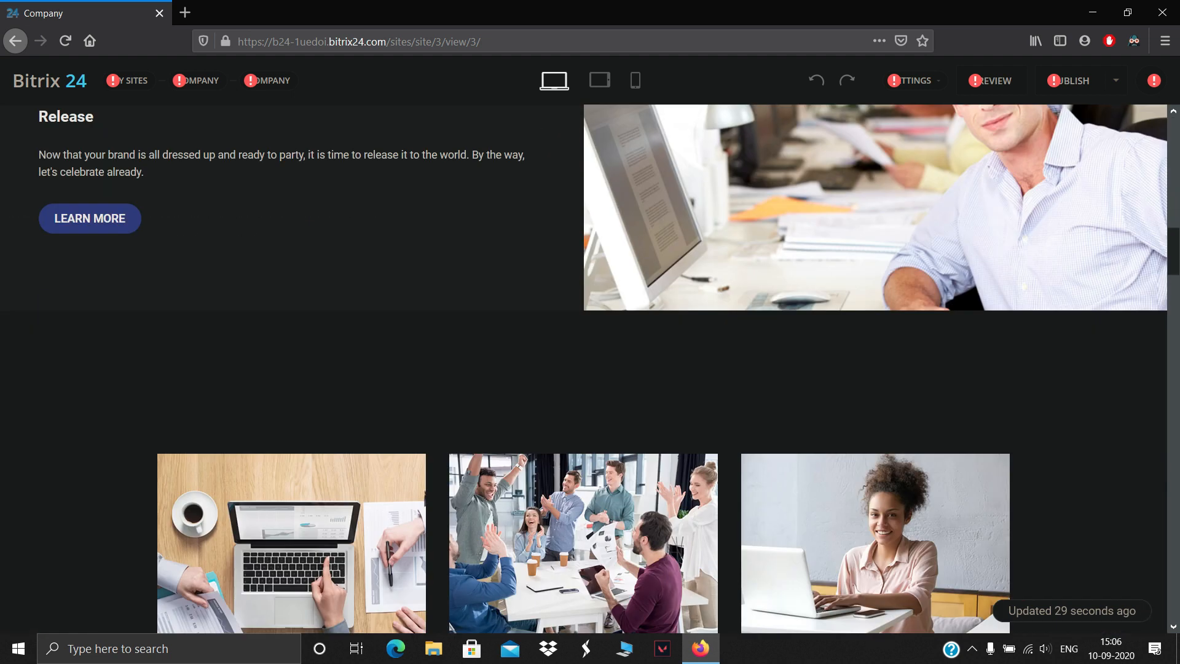
scroll(584, 369, up, 3)
scroll(584, 369, up, 5)
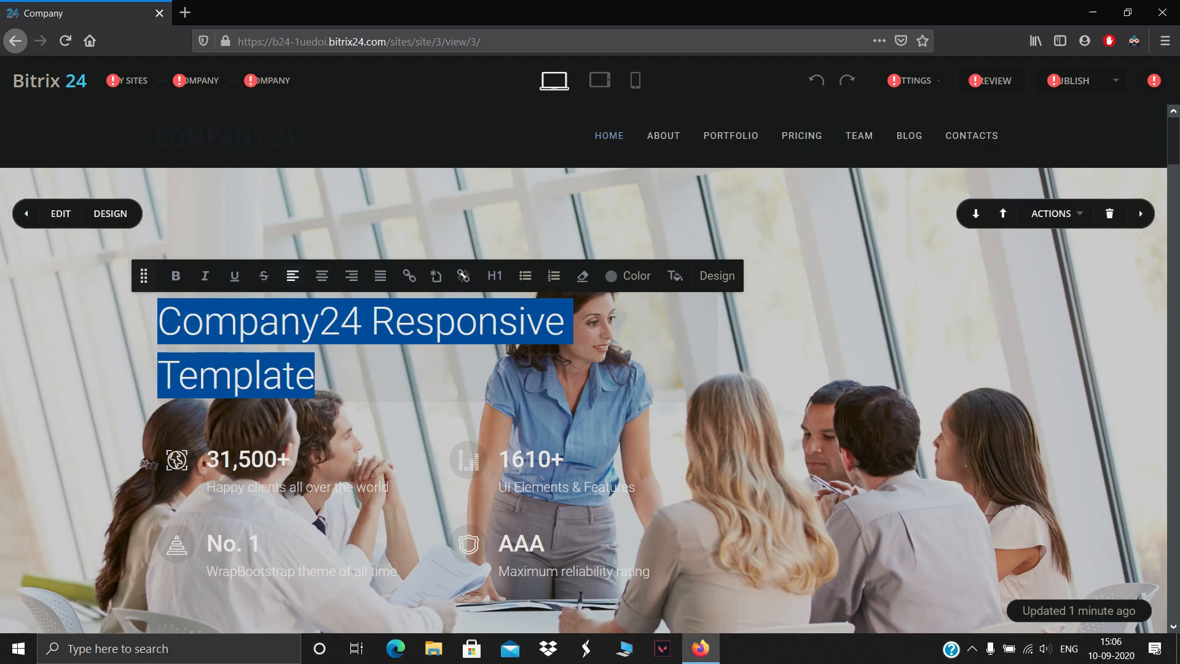
text(H)
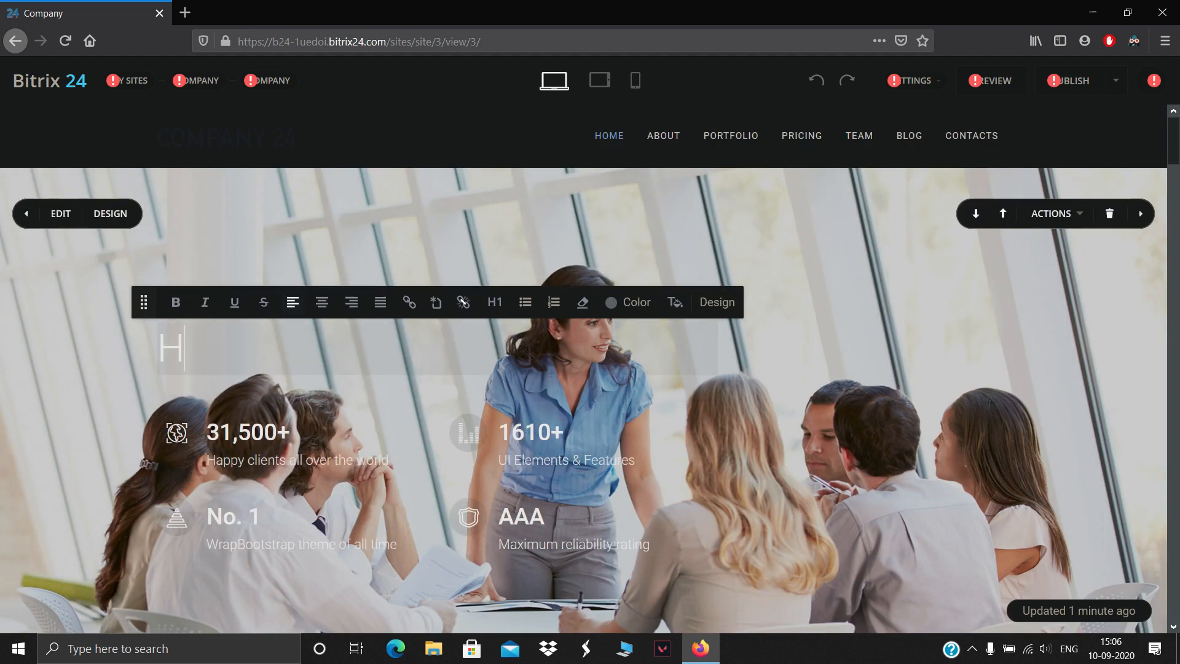
text(amocrazista)
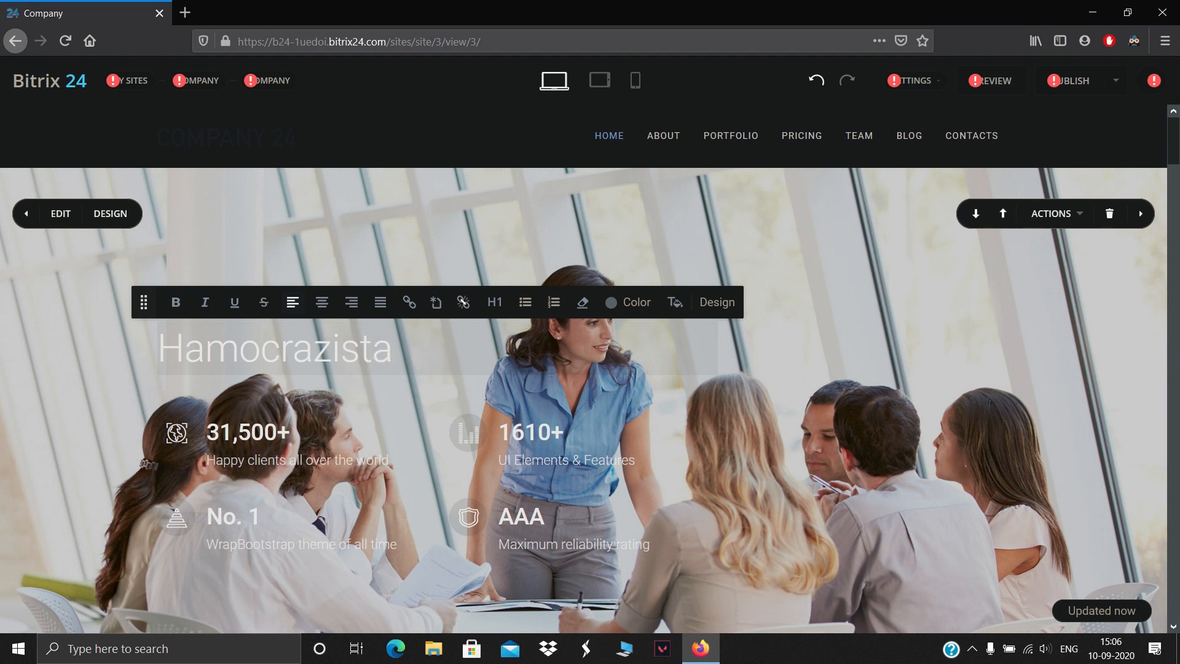
- Change the center column title of the three-column block below the banner to "Hey, I'm making a website for free"
scroll(589, 369, down, 8)
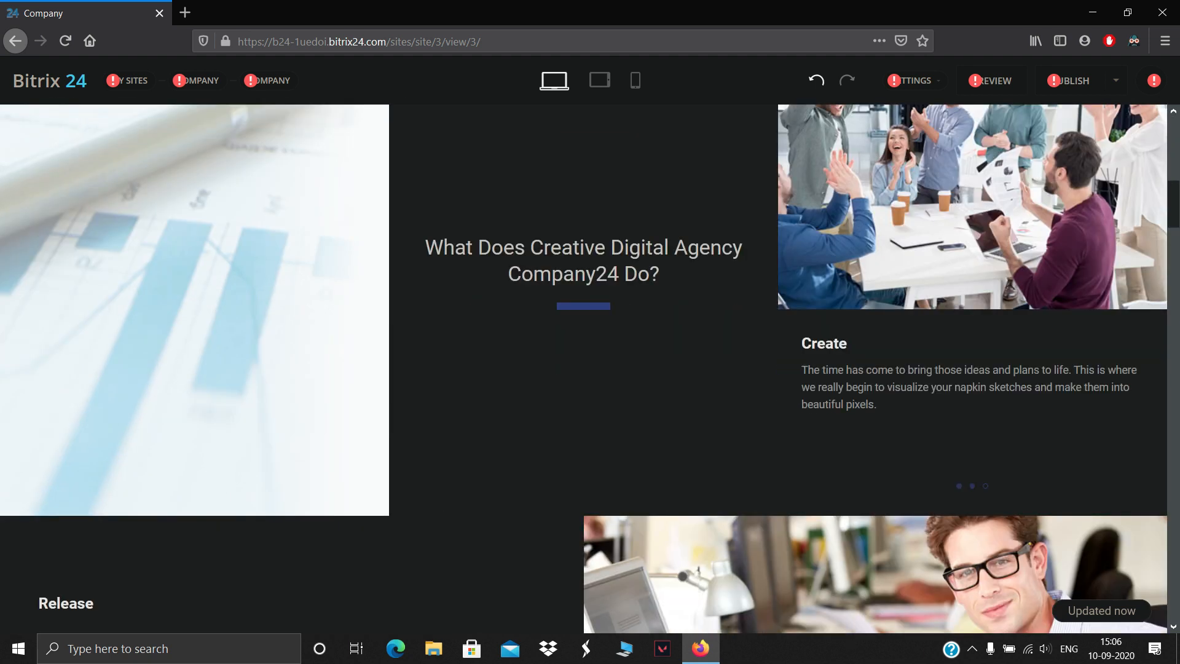
drag(425, 247, 649, 274)
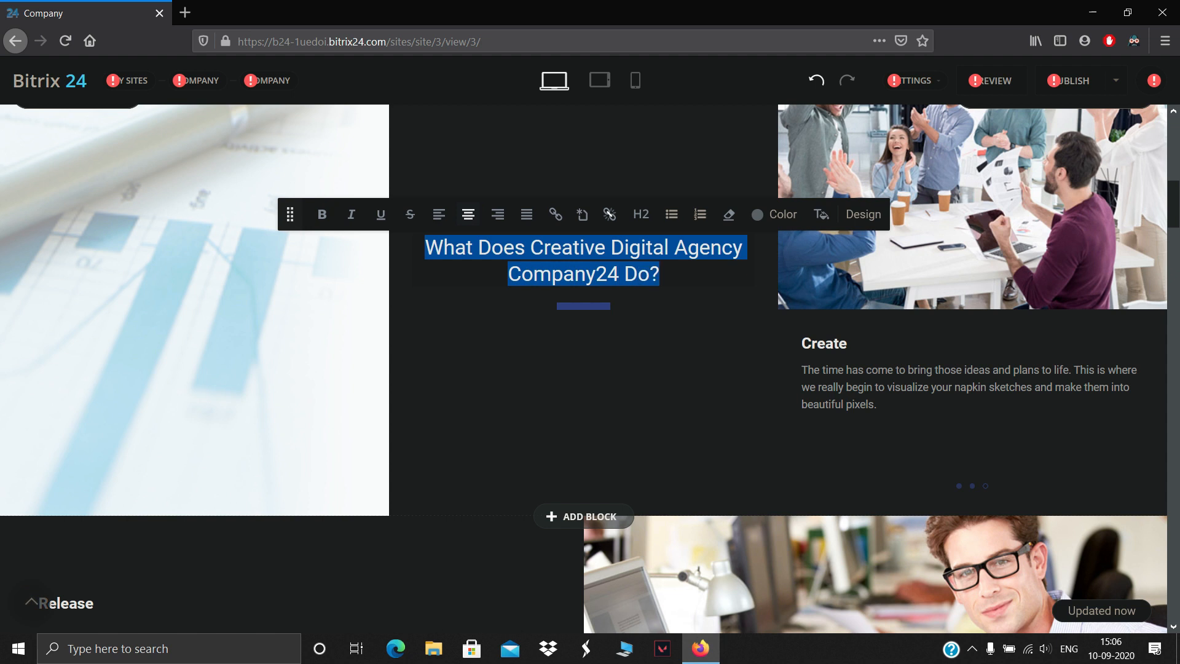
text(Hey,)
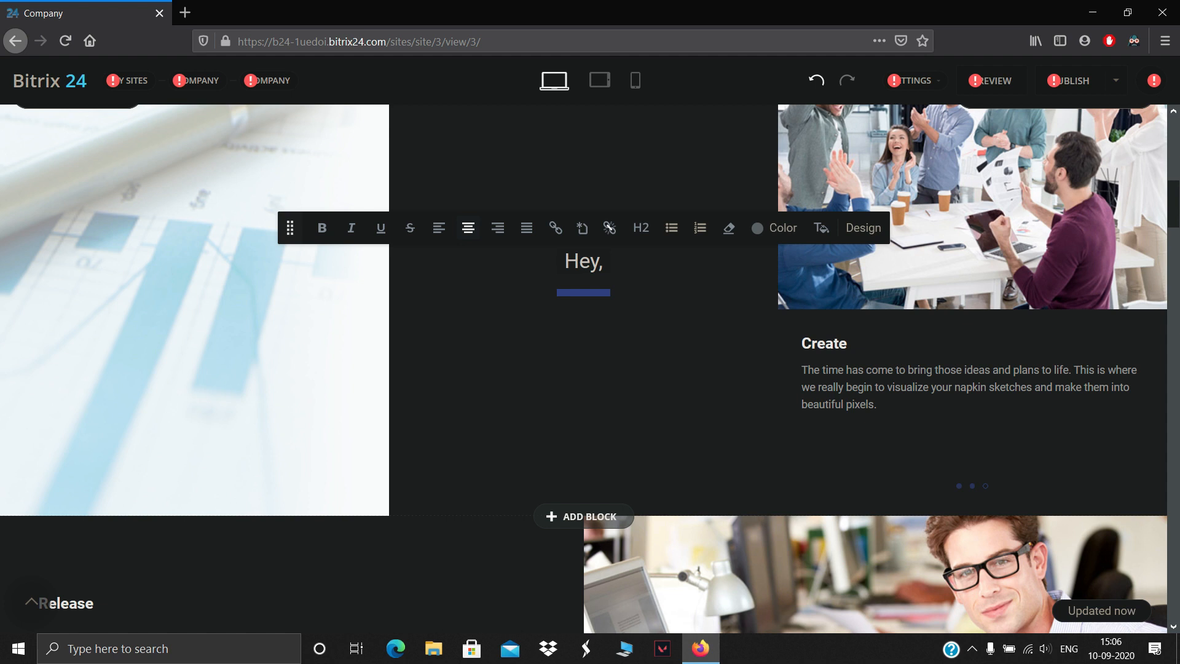
text( I'm mak)
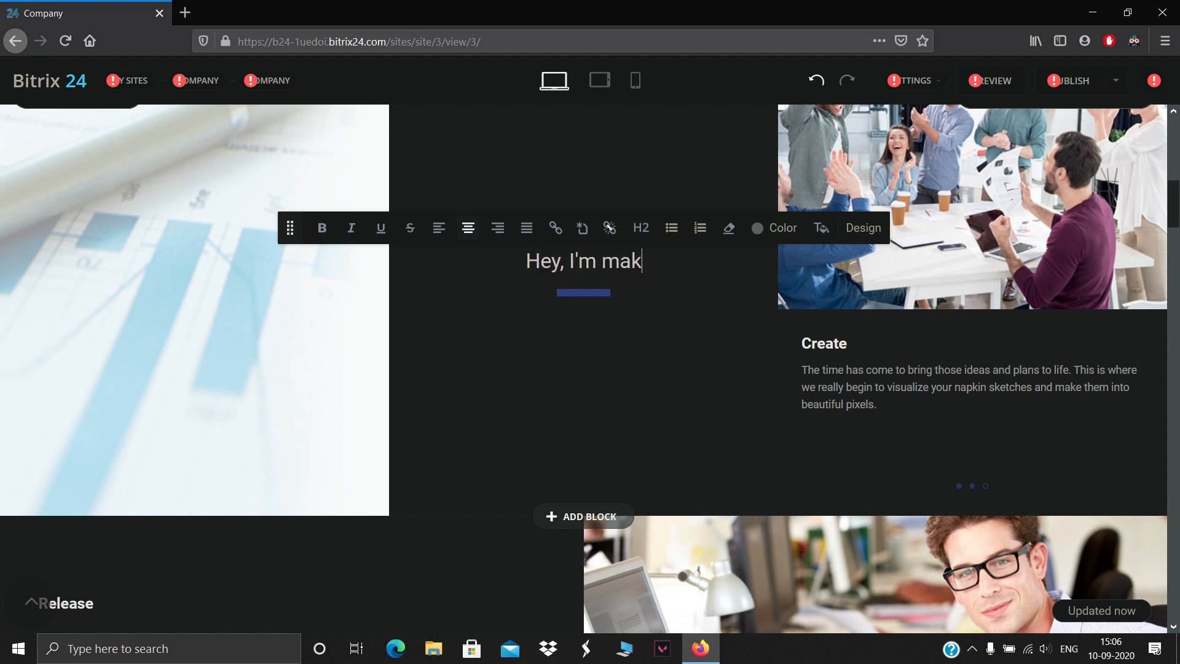
text(ing a)
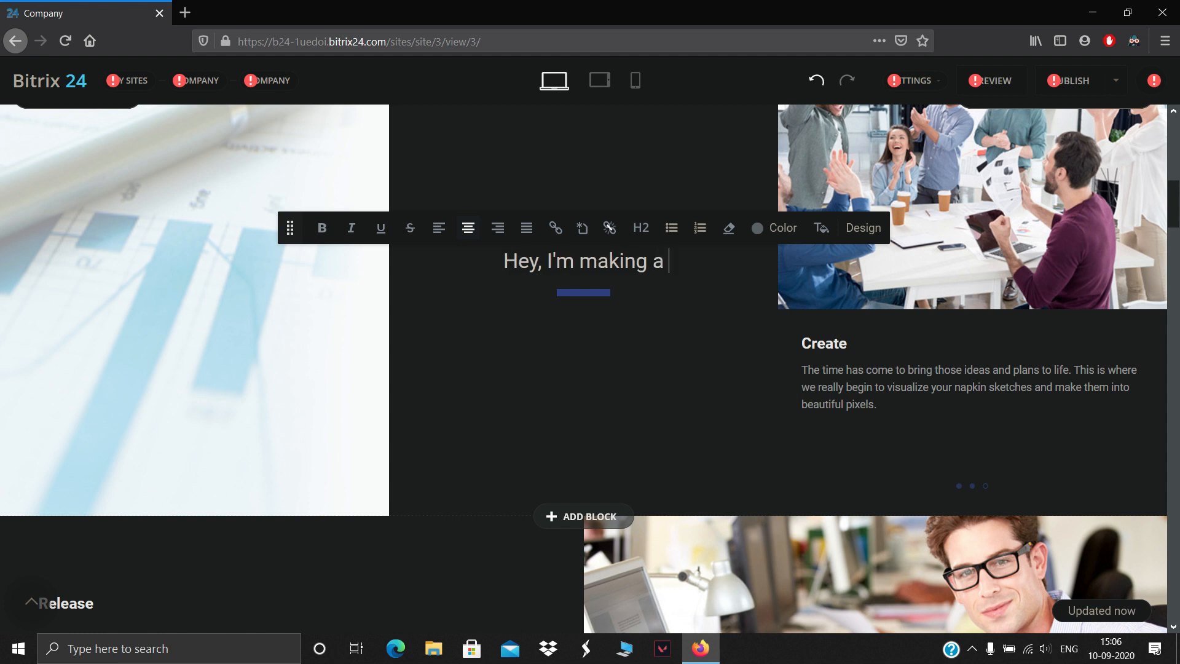
text( websit)
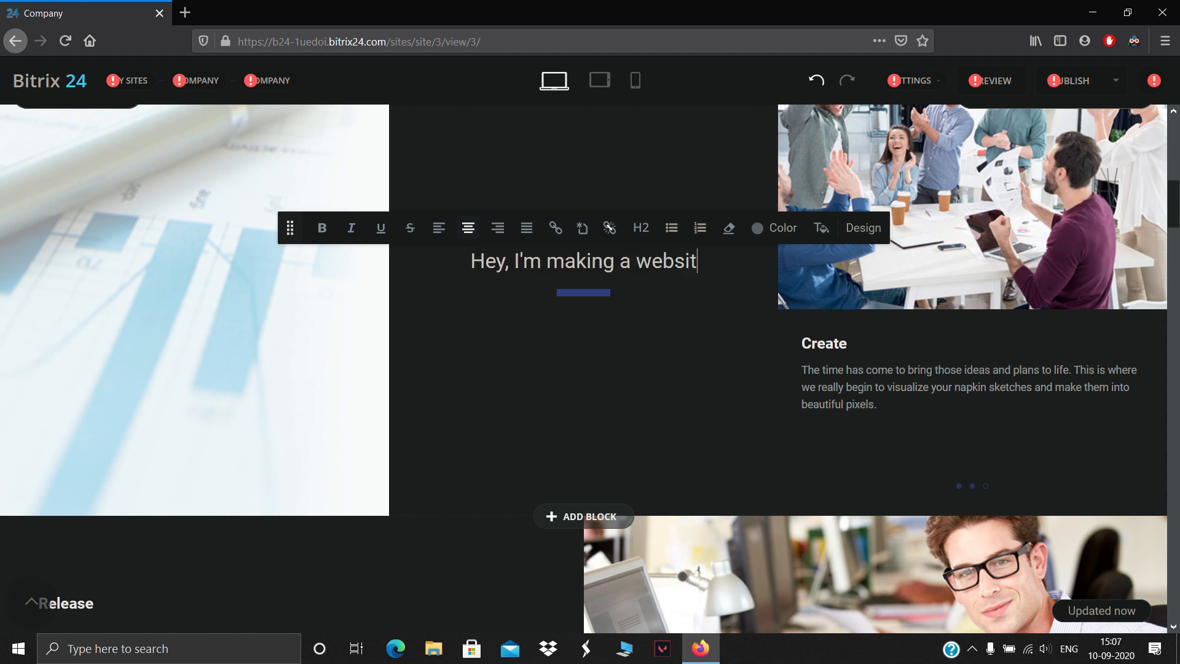
text(e for)
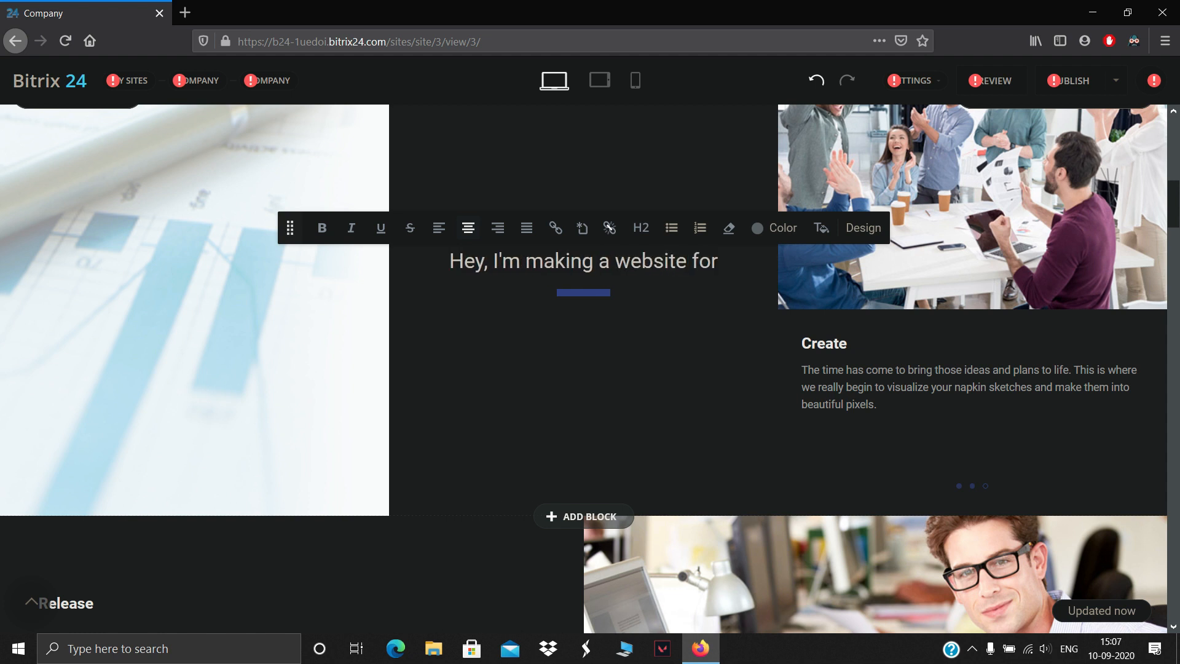
text(e)
key(BackSpace)
text(f)
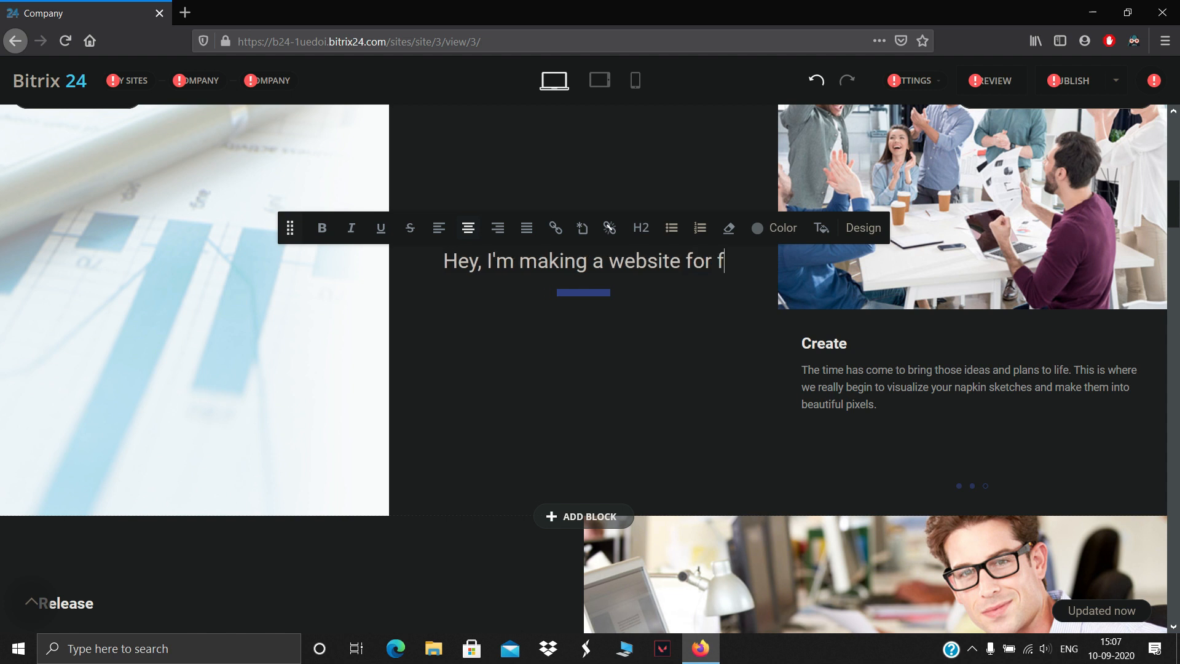
text(ree)
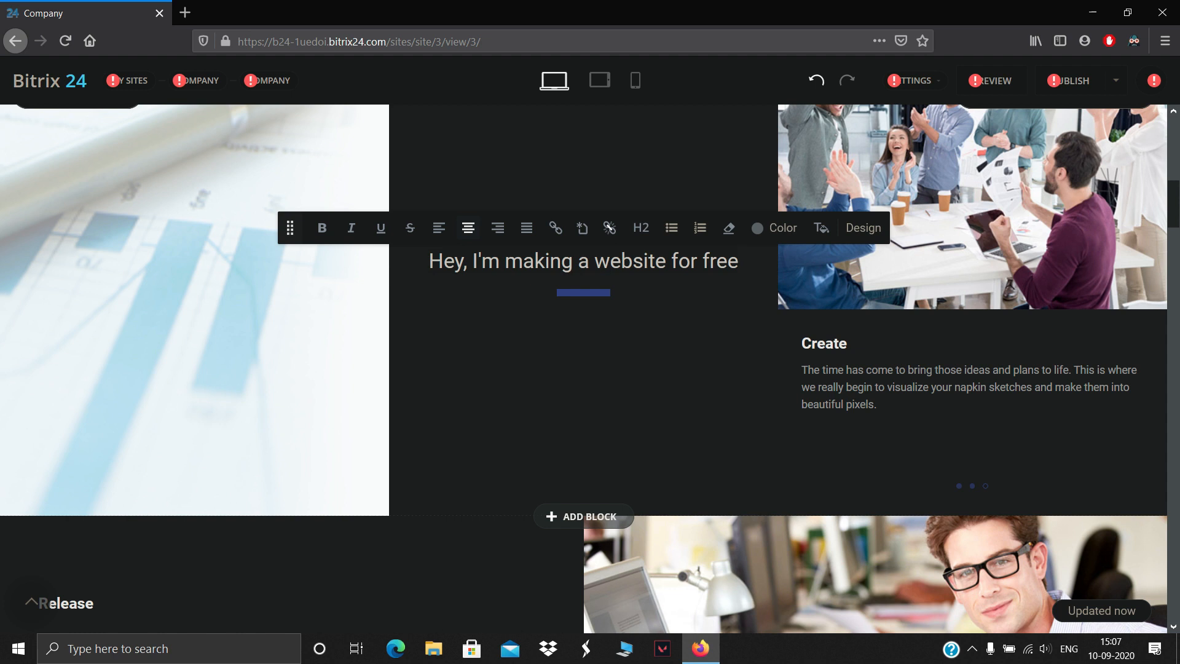
- Replace the description under the Create slide with "Come learn with me and create one for yourself."
drag(874, 405, 801, 371)
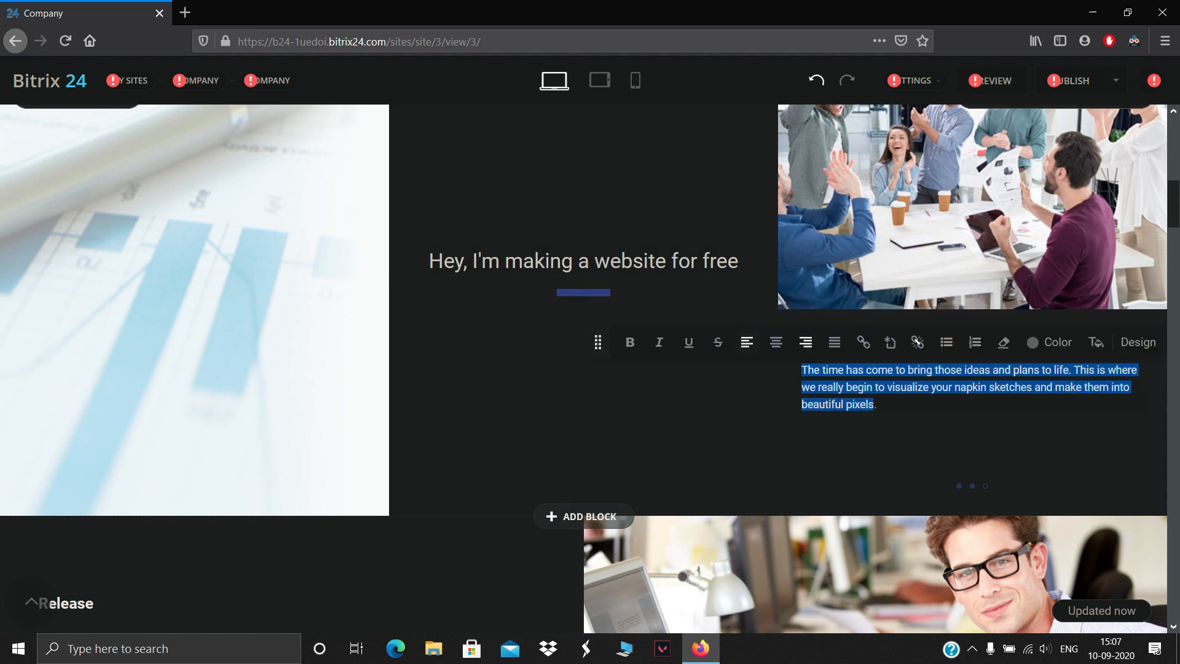
key(BackSpace)
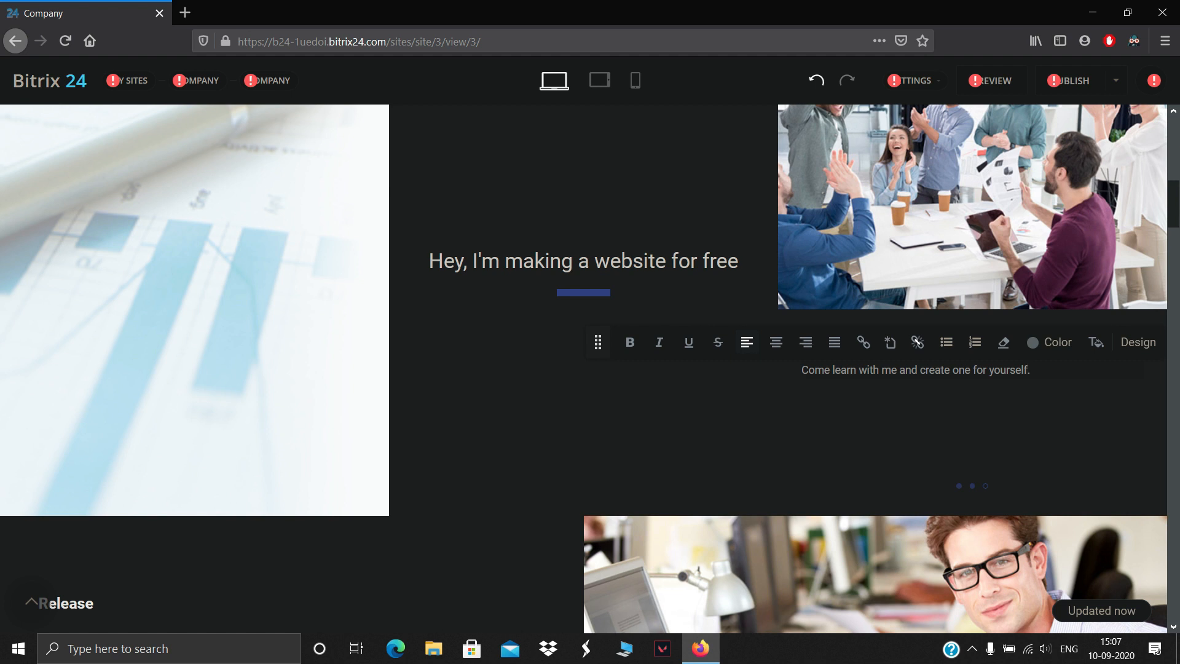
- Examine the image upload options for the Consult slide in the three-column block's editor, and close it without saving
scroll(956, 229, up, 1)
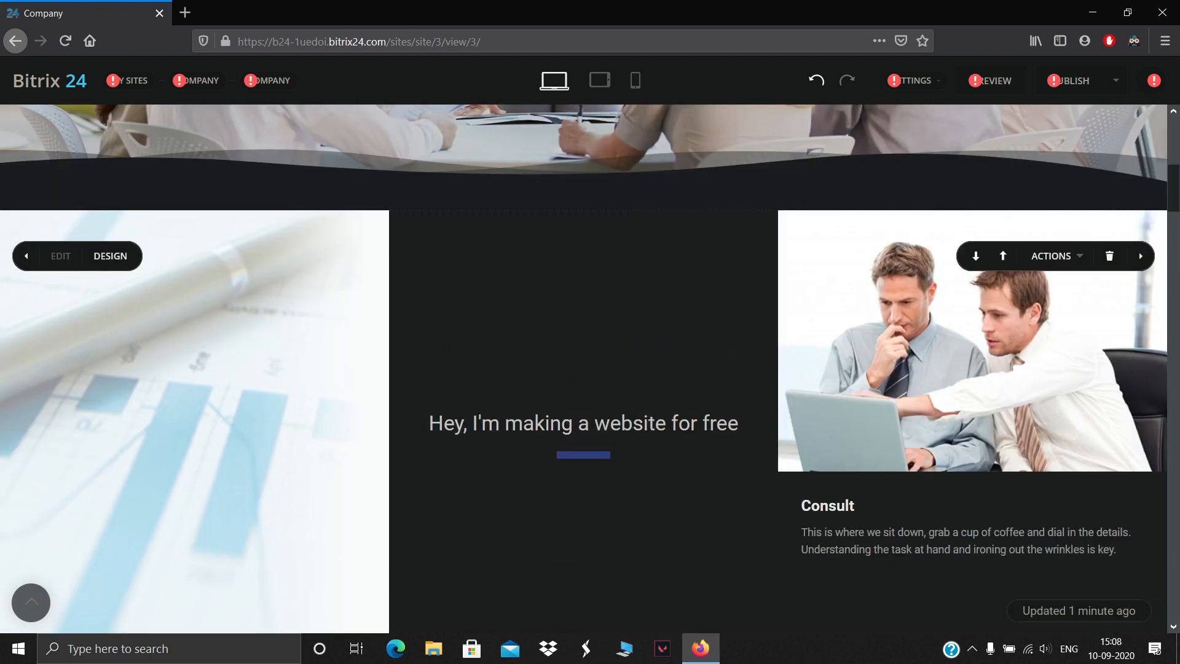
click(60, 256)
scroll(372, 369, down, 10)
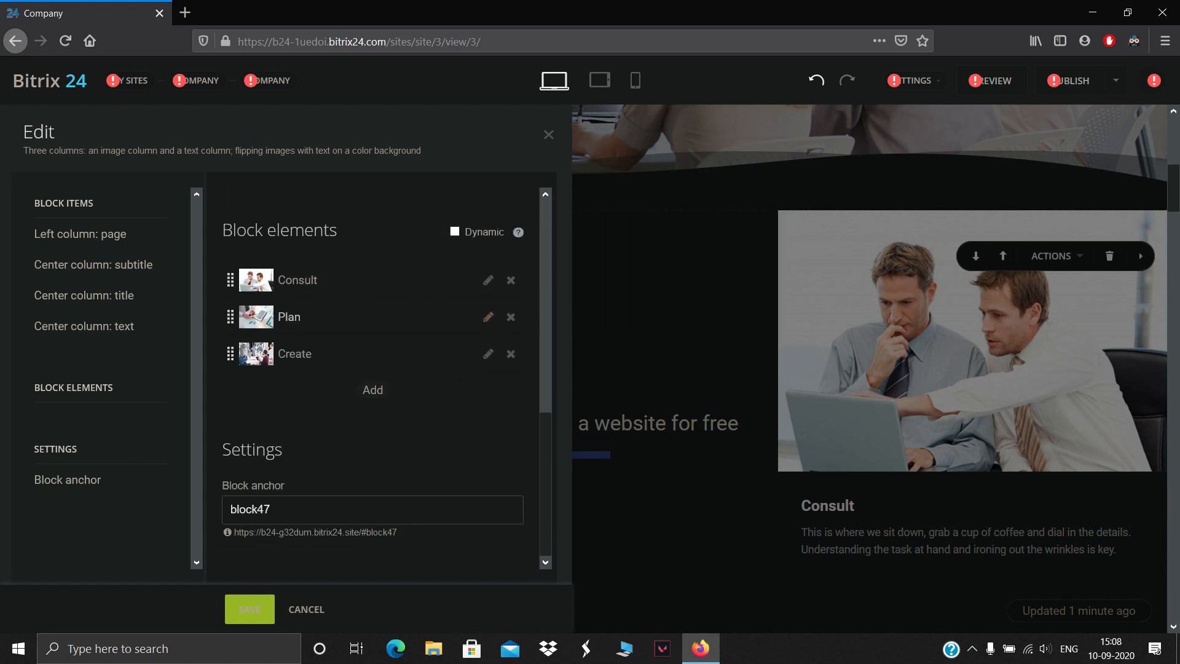
click(489, 364)
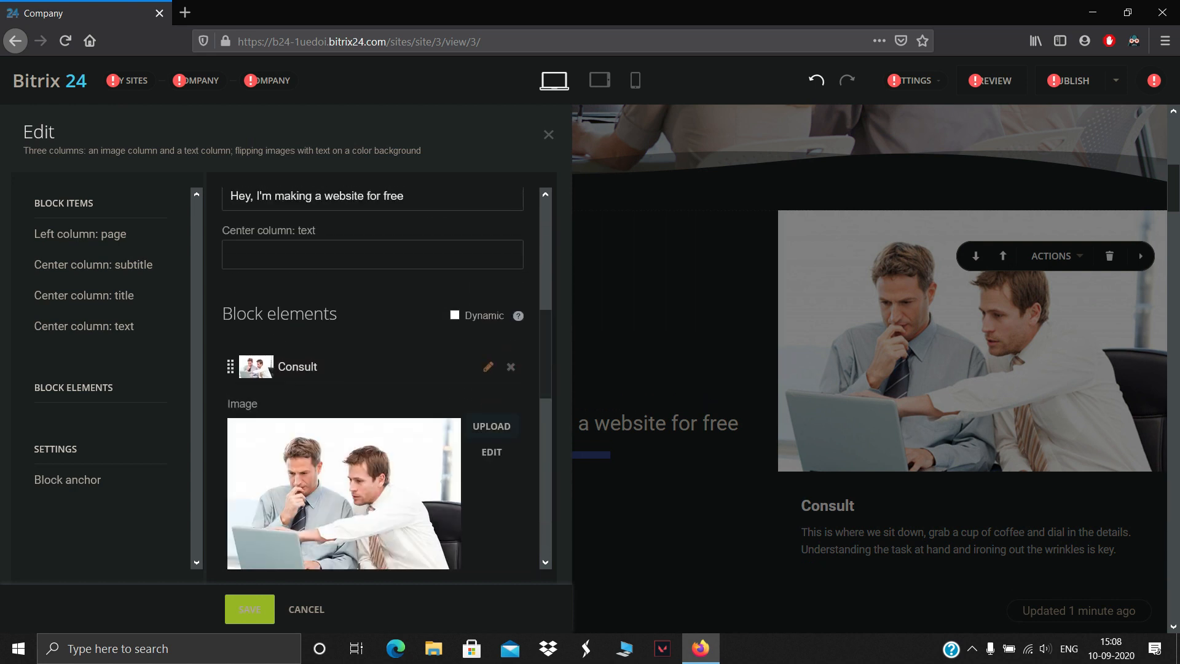
click(491, 425)
scroll(430, 373, down, 2)
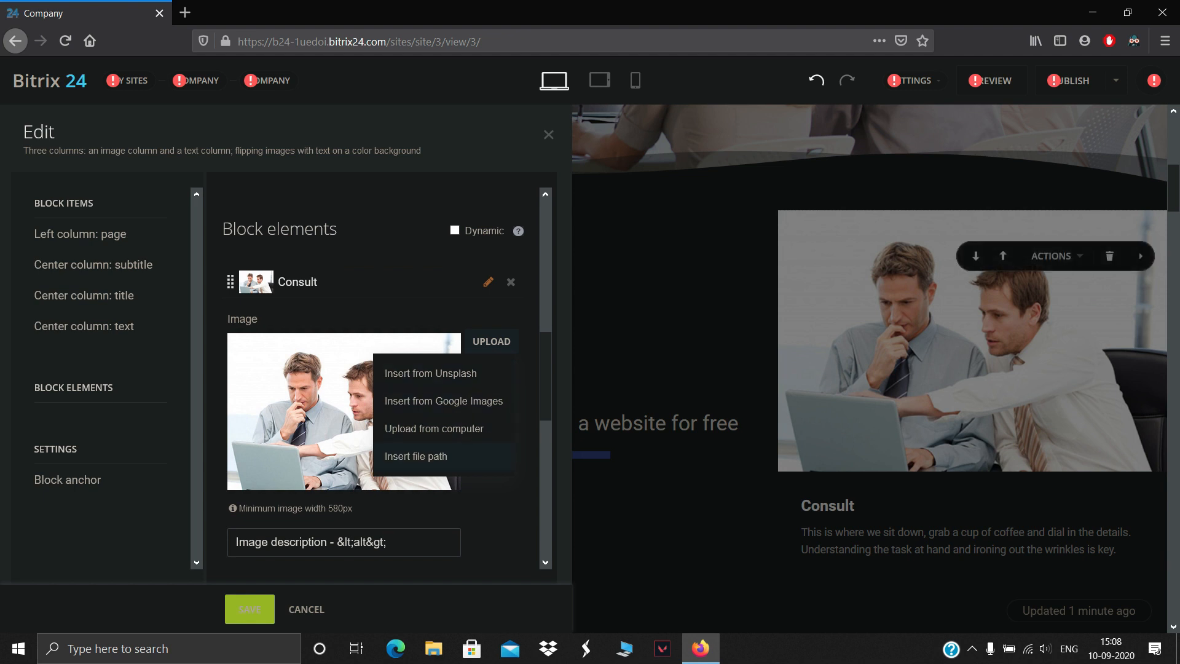
click(306, 609)
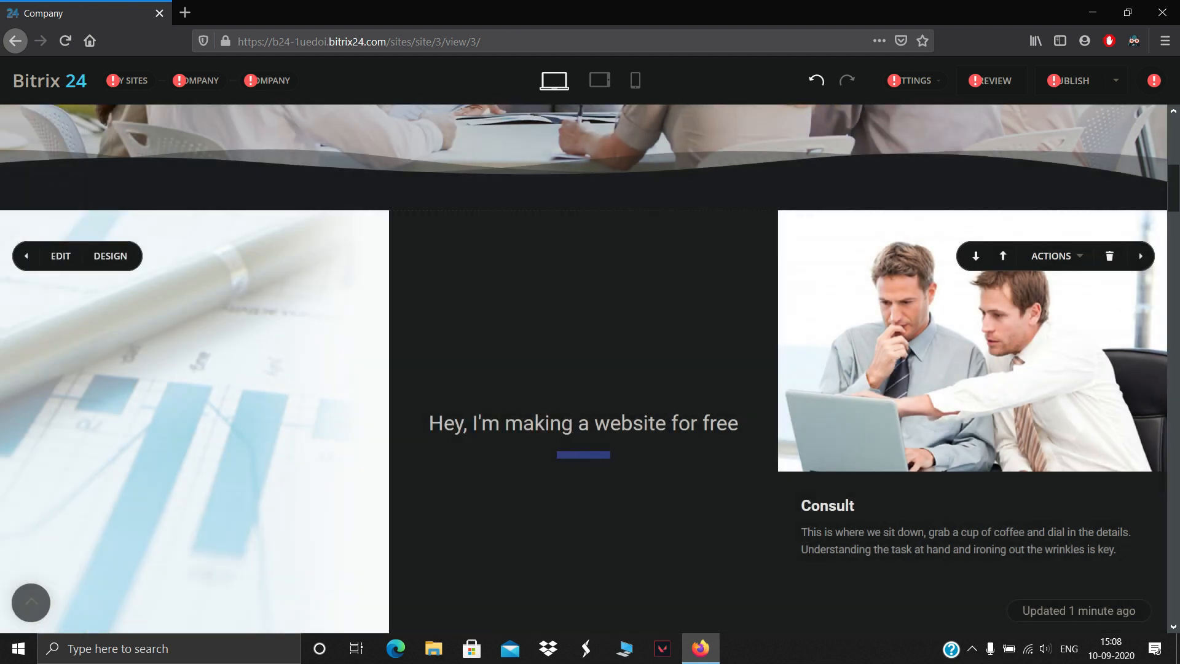
- Preview the page in the tablet layout and look through its blocks
scroll(308, 522, up, 8)
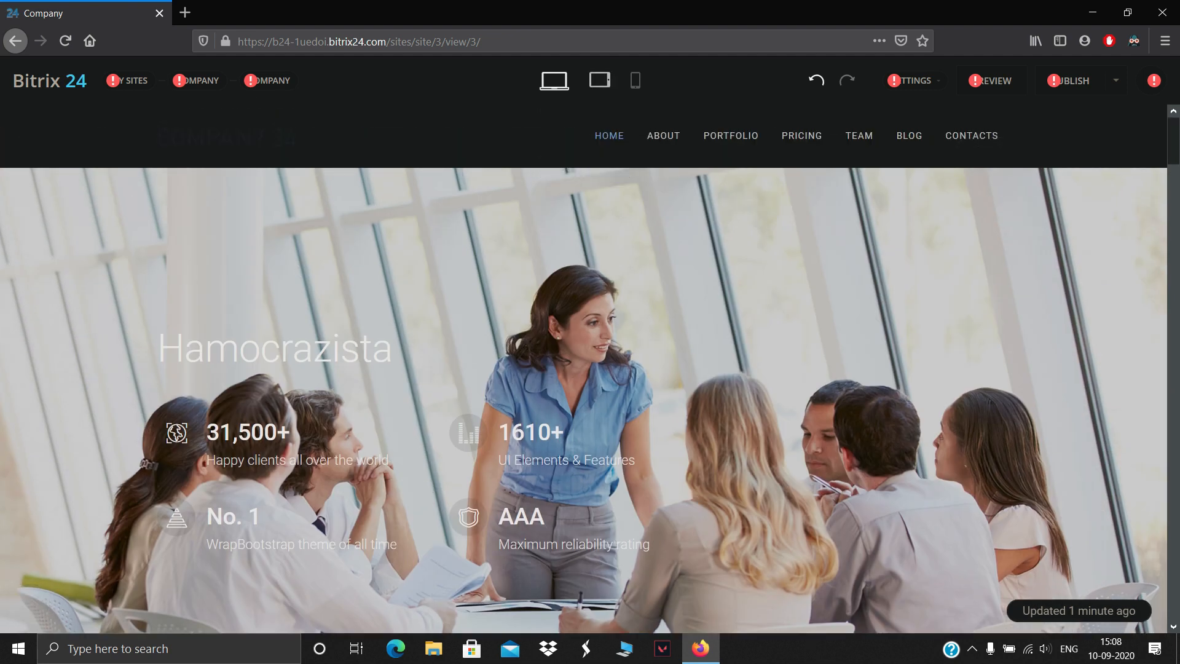
click(599, 80)
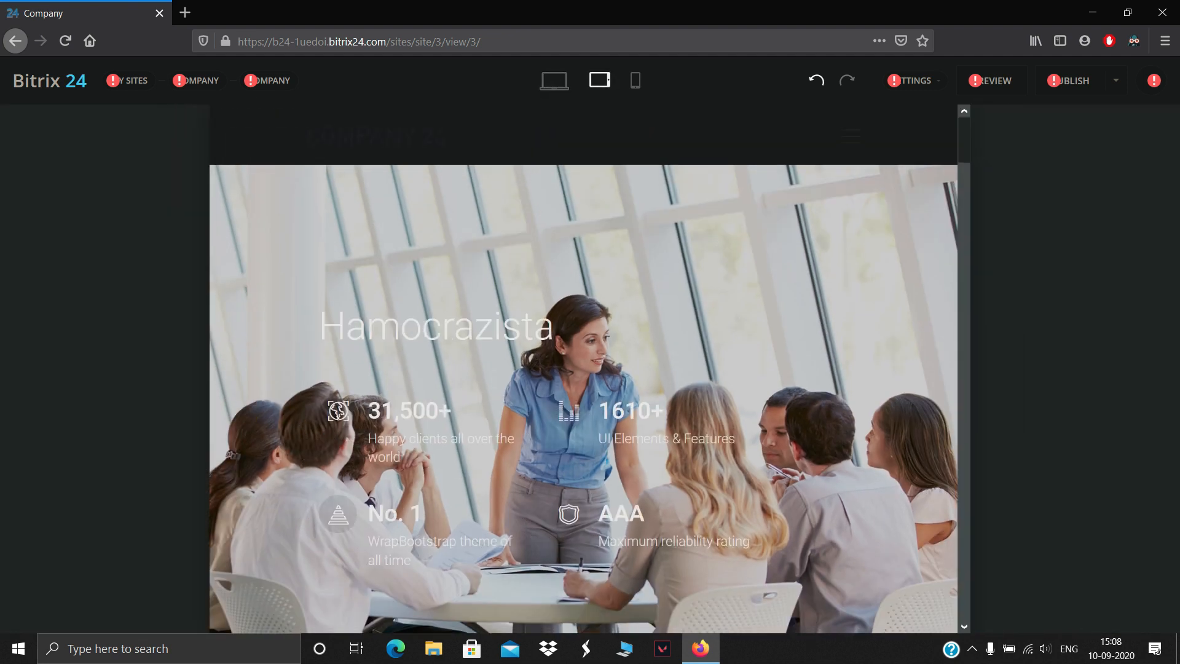
scroll(583, 369, down, 20)
scroll(584, 369, up, 9)
scroll(583, 369, up, 5)
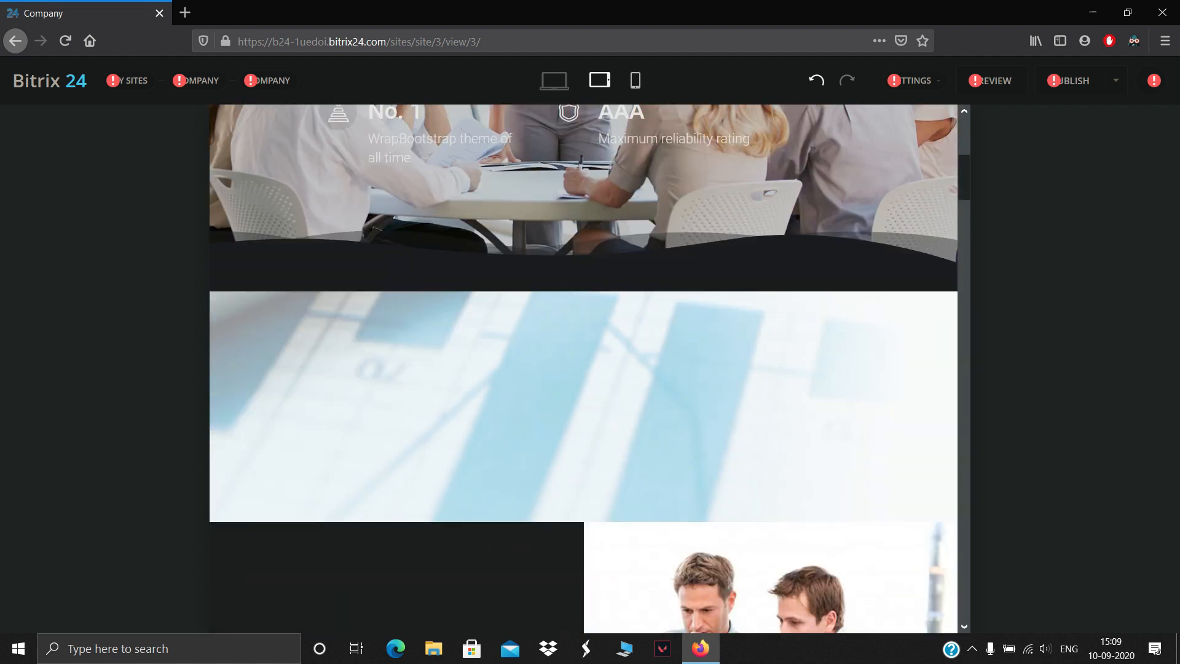
- Preview the page in the mobile phone layout and review its blocks down to the footer
click(635, 80)
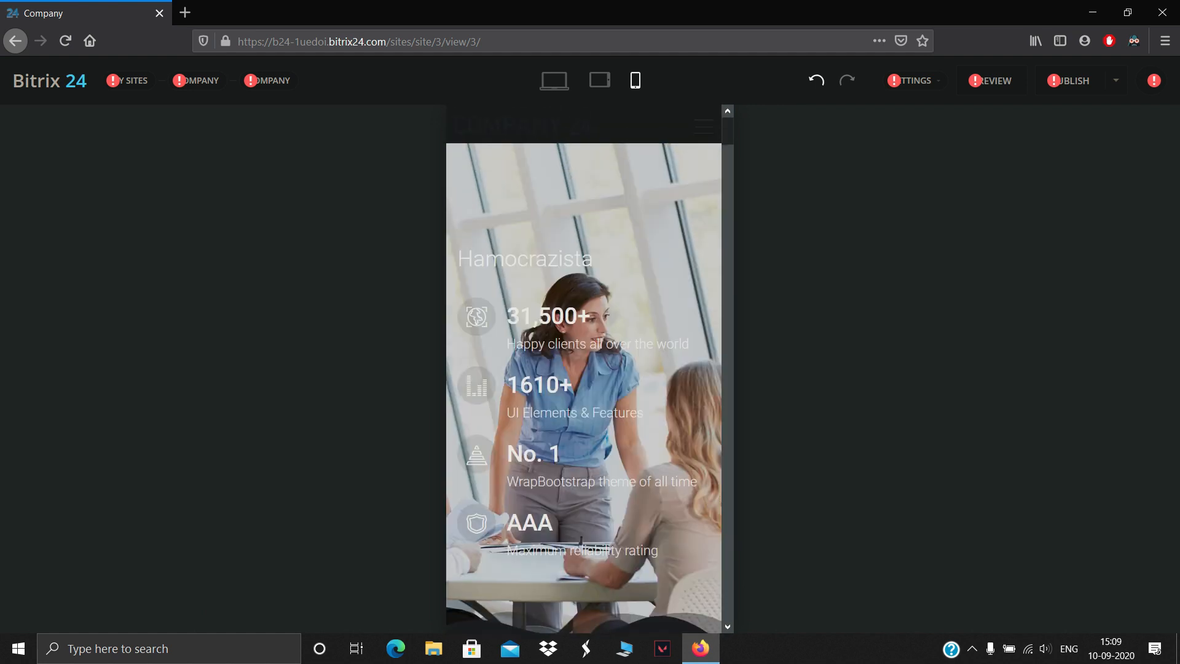
scroll(583, 369, down, 10)
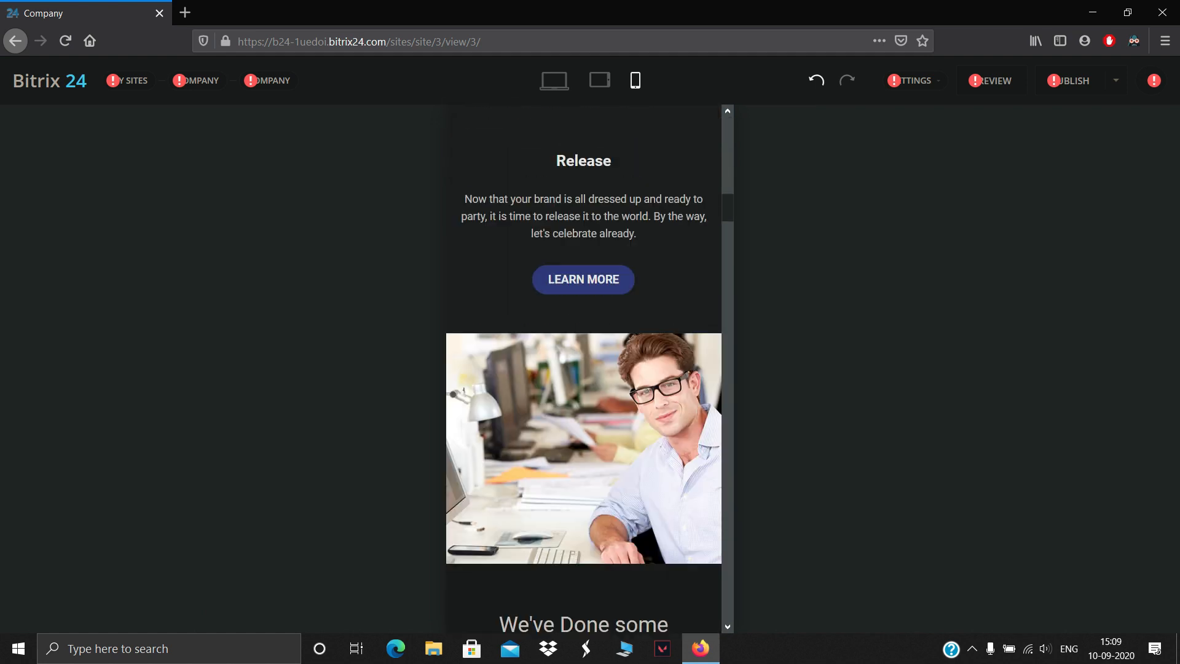
scroll(584, 369, down, 8)
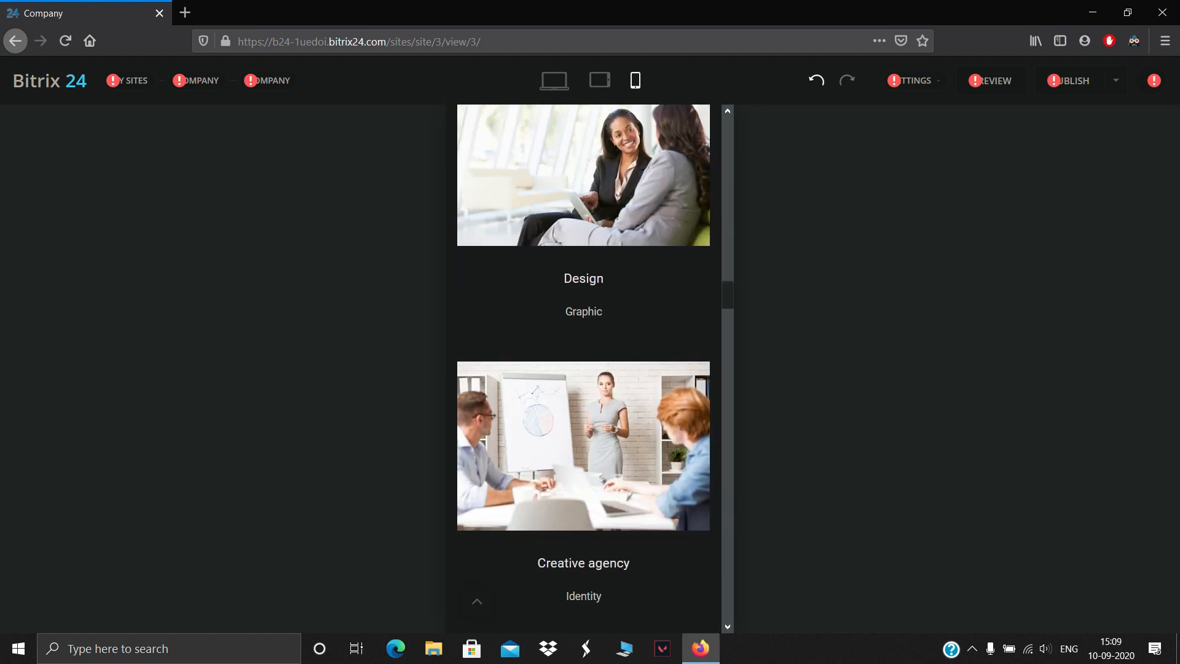
scroll(584, 369, down, 8)
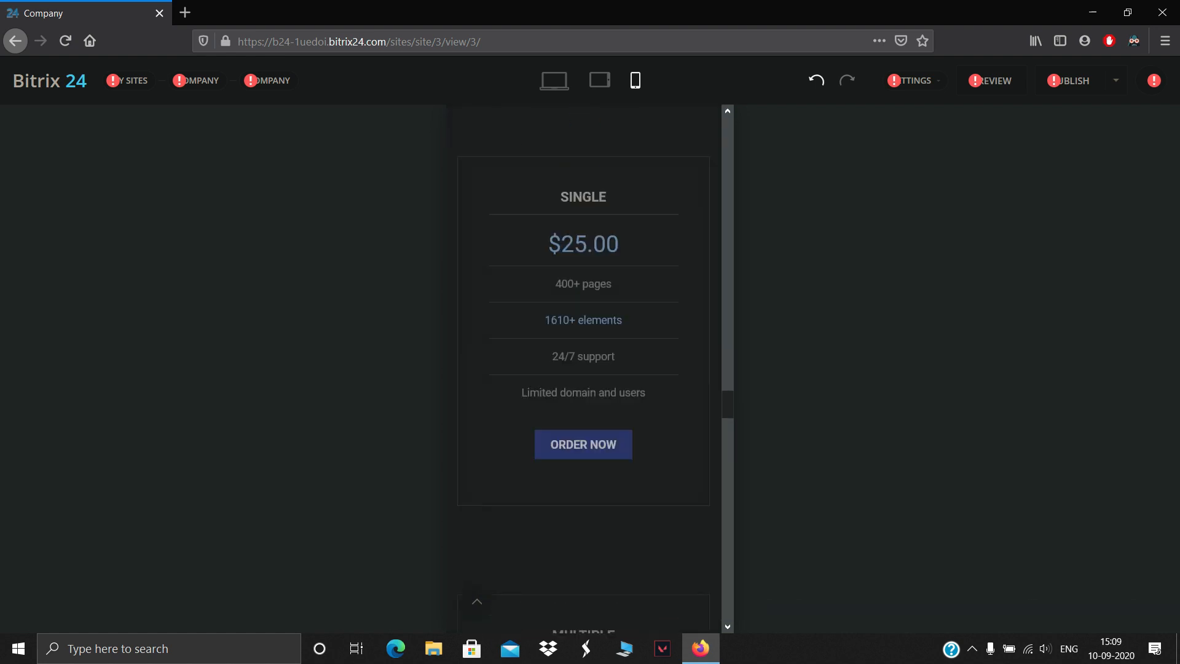
scroll(584, 368, down, 10)
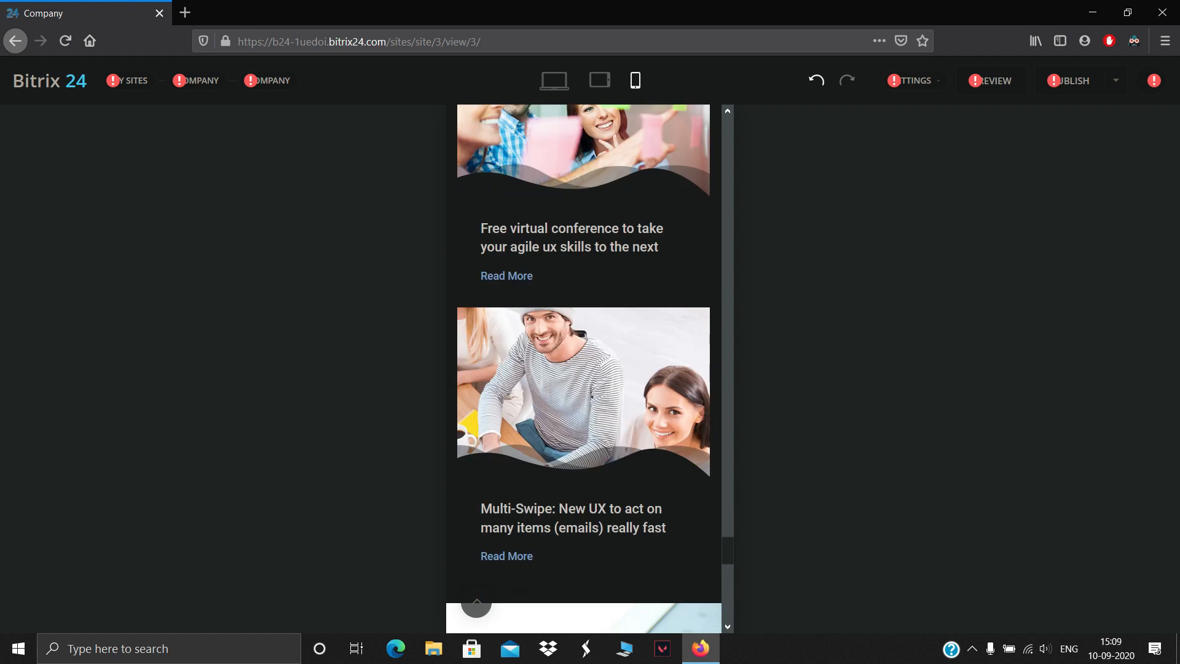
scroll(584, 369, down, 10)
scroll(583, 369, up, 9)
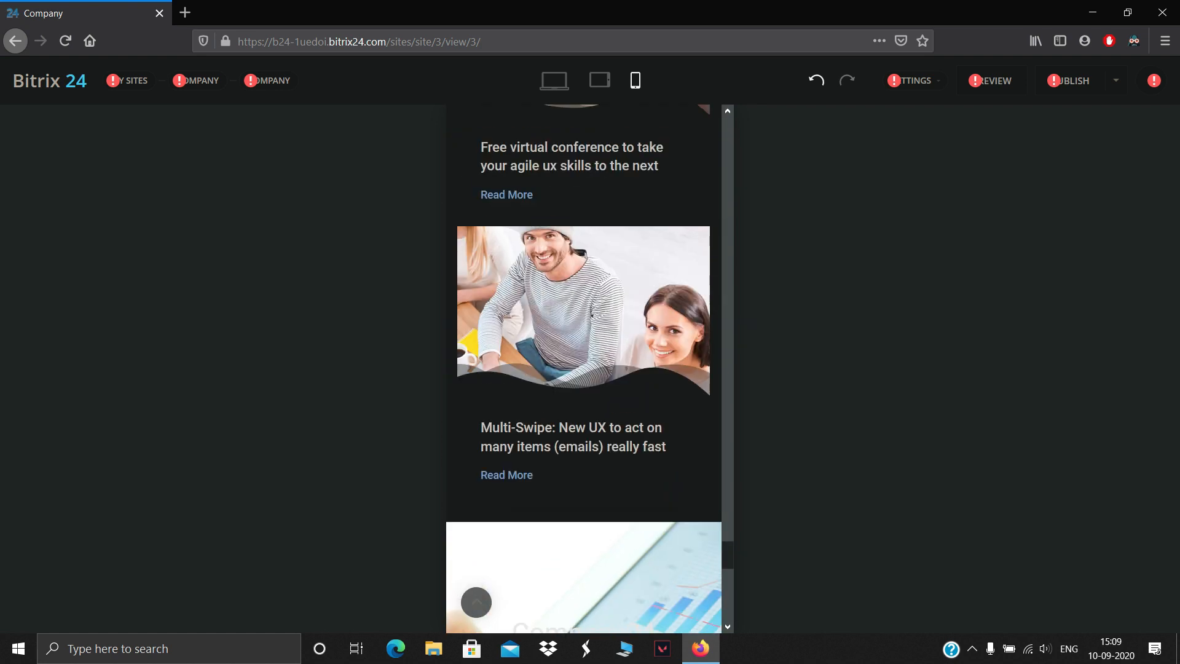
scroll(584, 369, up, 15)
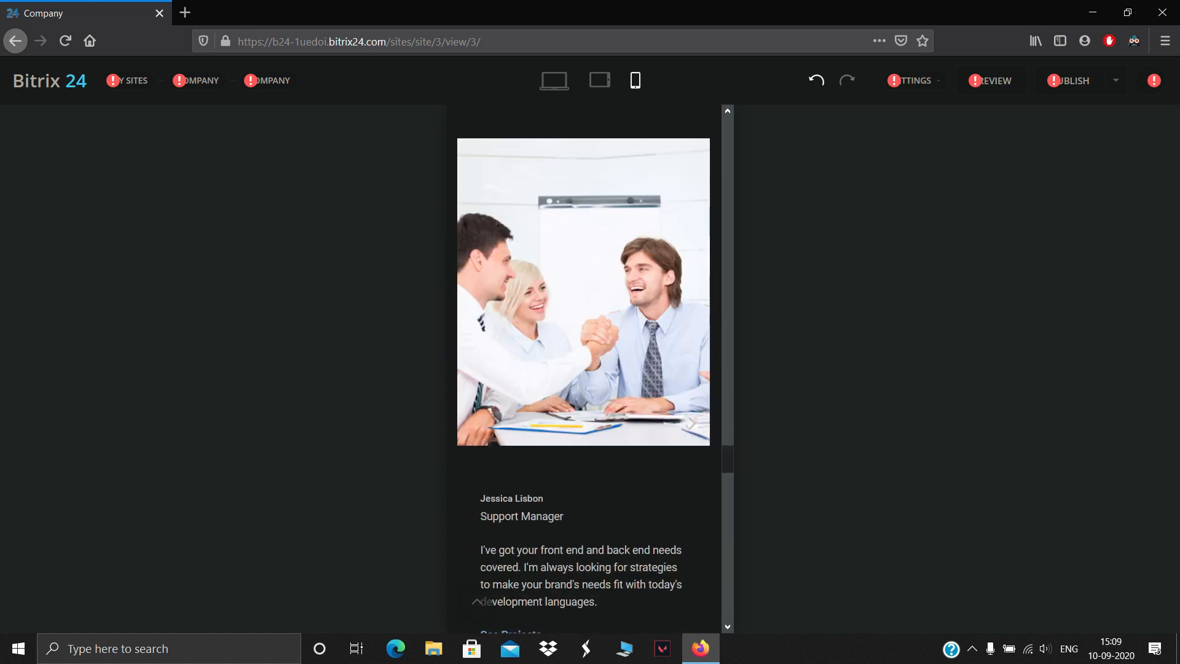
scroll(583, 368, up, 7)
- Return the page to the desktop layout and review it from the footer up to the opening banner
click(555, 81)
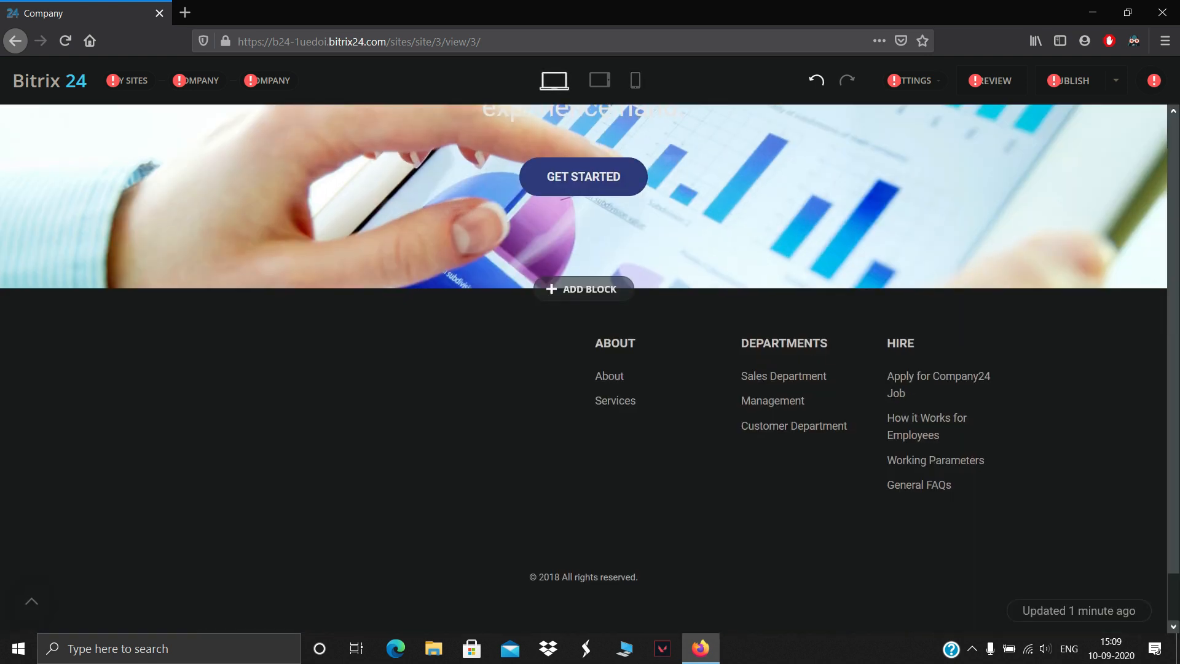
scroll(584, 369, up, 20)
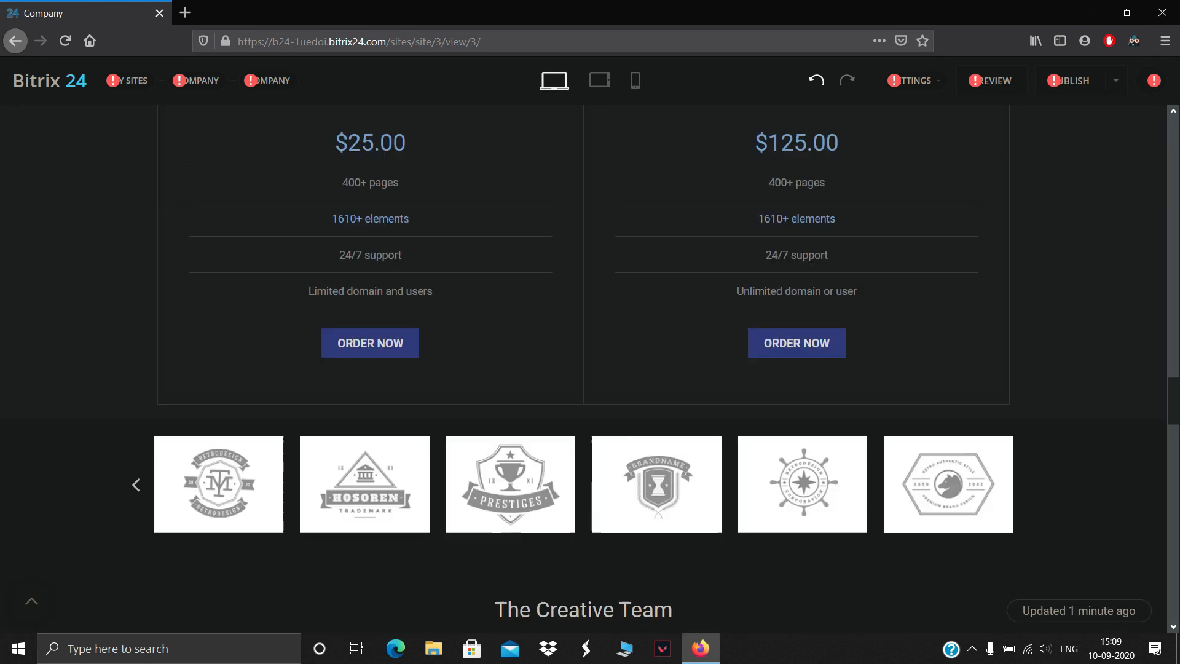
scroll(583, 369, up, 20)
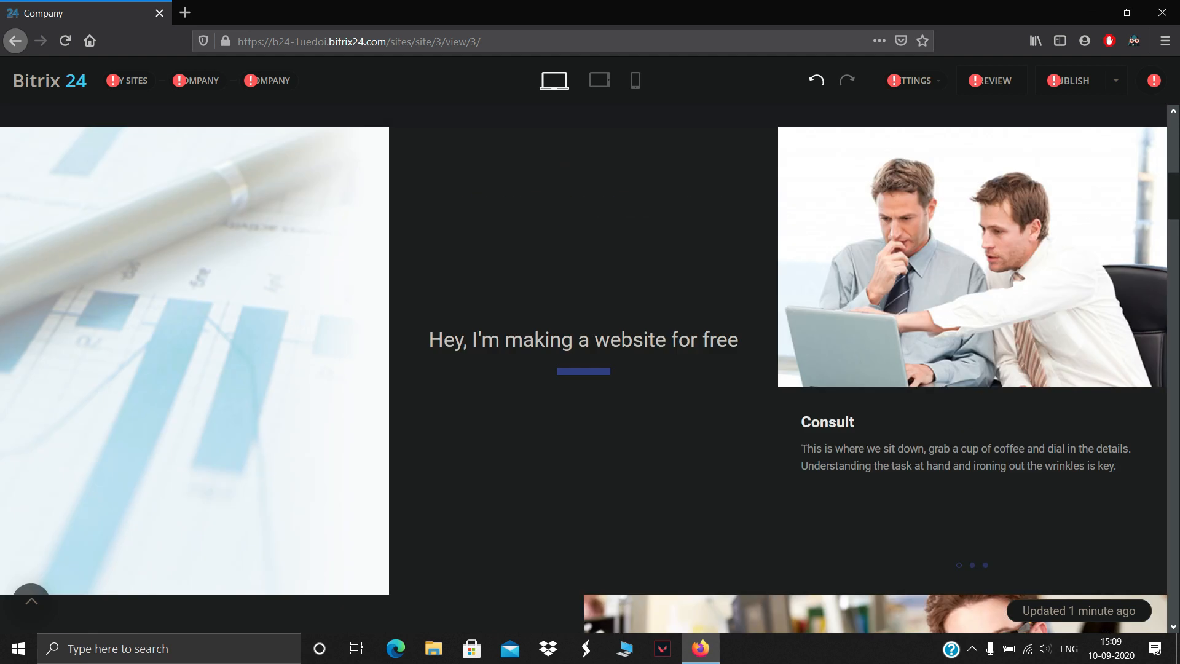
scroll(584, 369, up, 5)
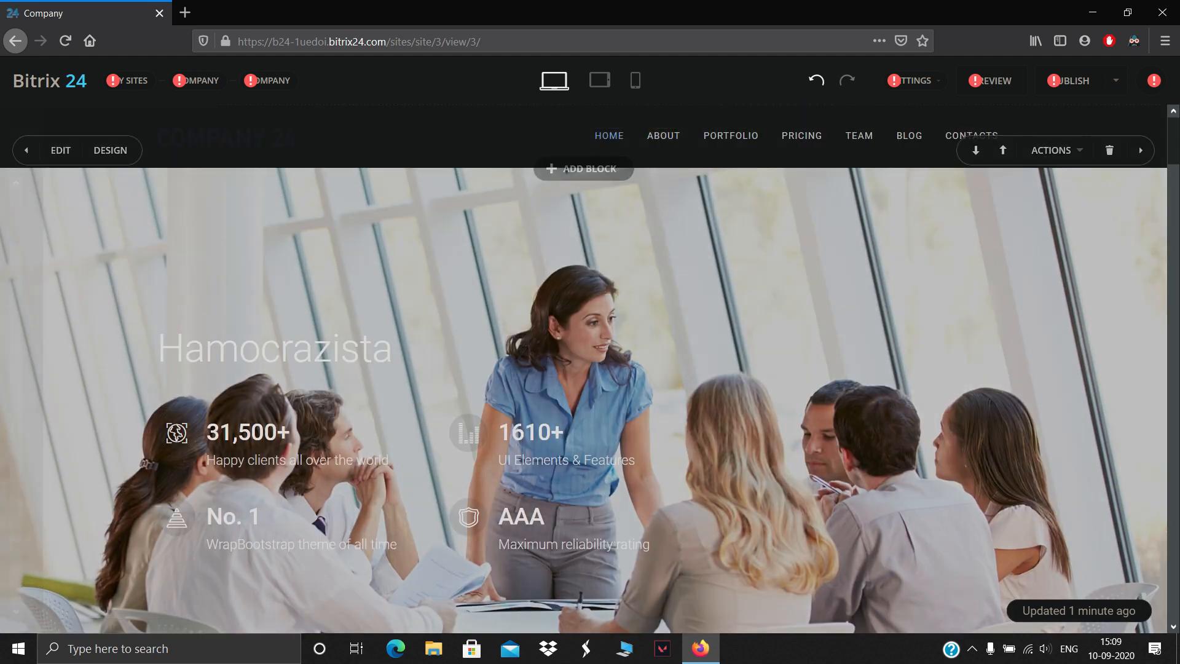
- Browse the blocks that can be added above the banner, including the Cover, Title and Video categories
click(583, 169)
scroll(374, 387, down, 8)
scroll(373, 387, down, 10)
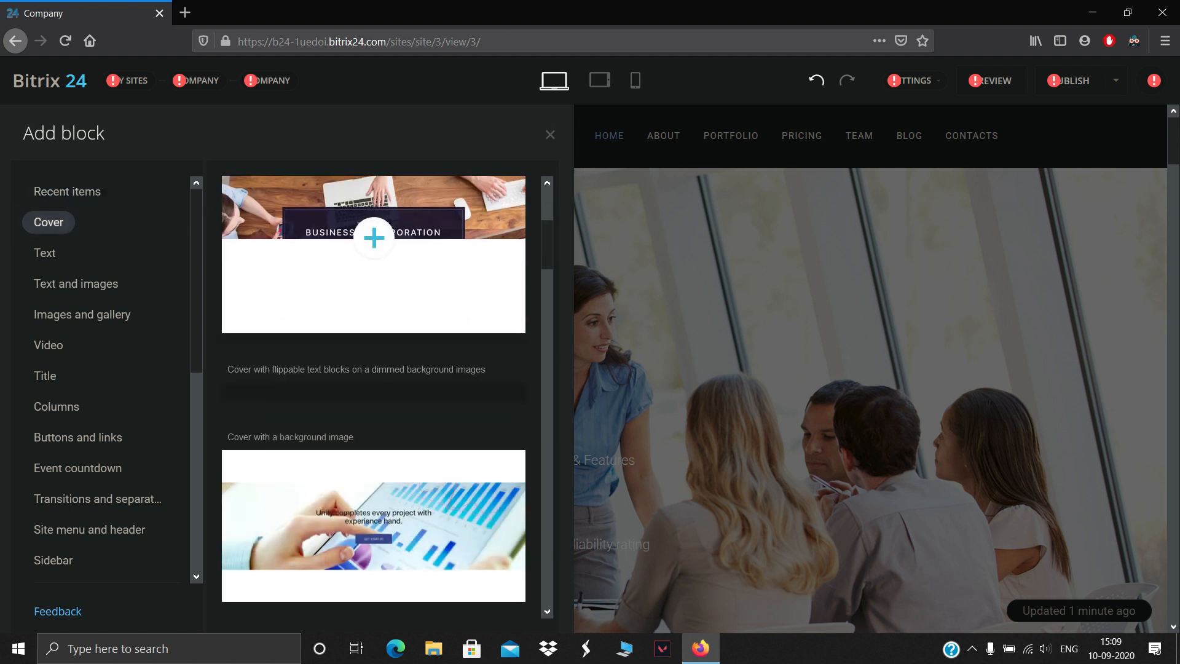
scroll(373, 324, down, 15)
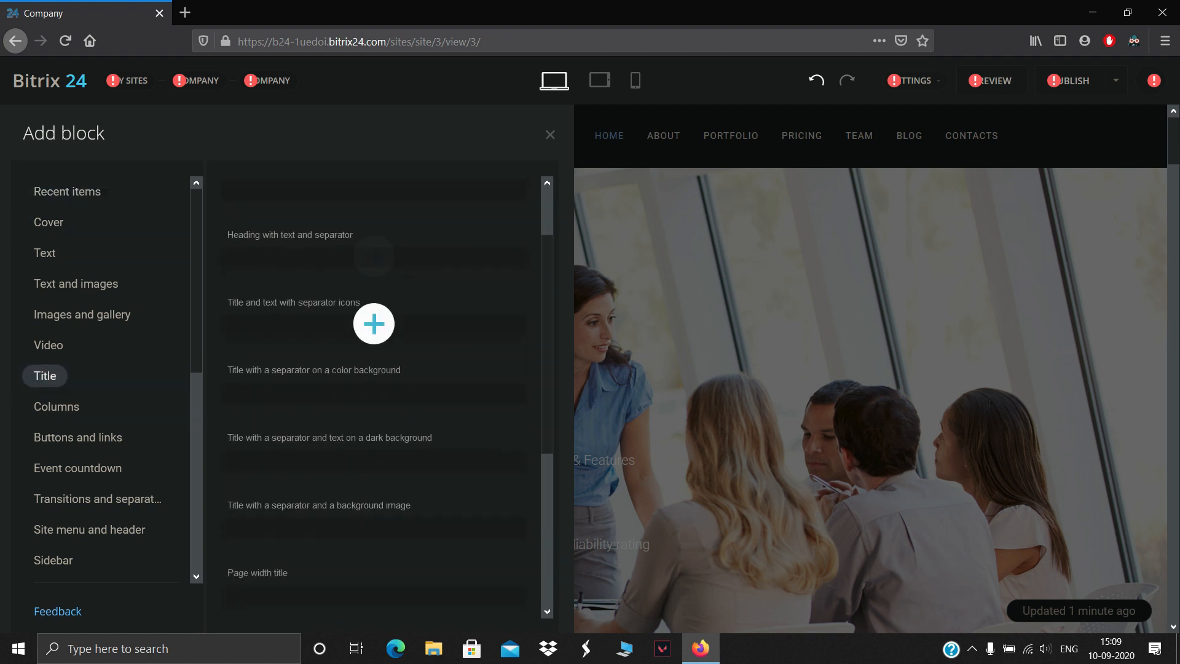
scroll(374, 323, up, 2)
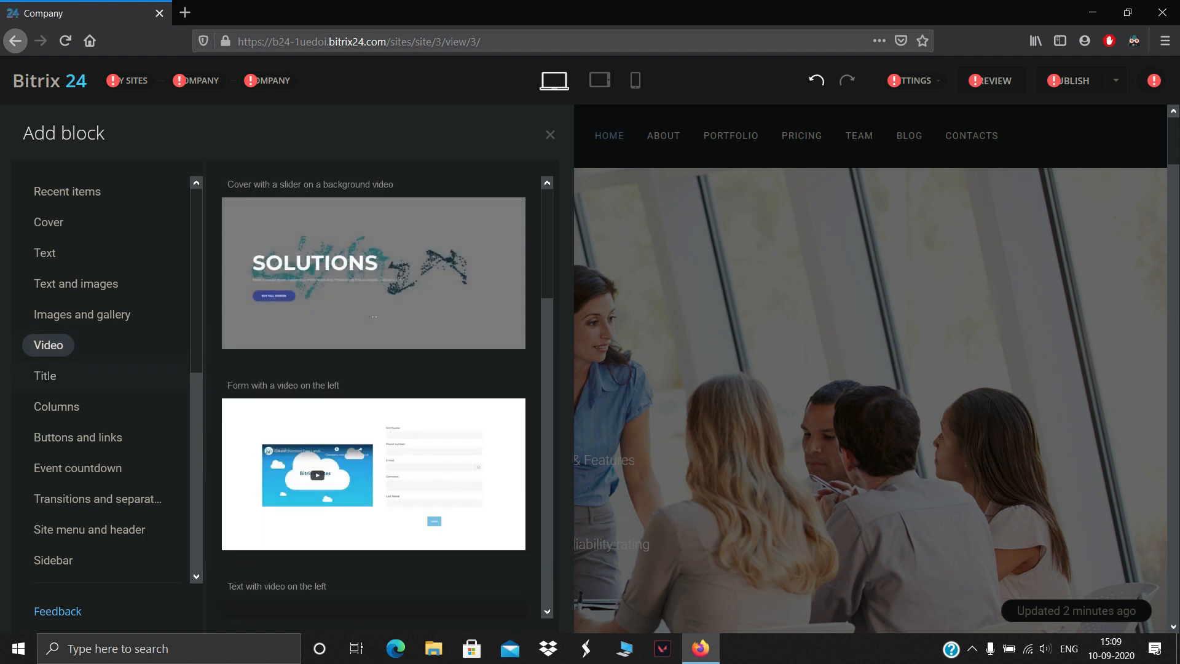
scroll(373, 522, down, 4)
scroll(374, 272, up, 4)
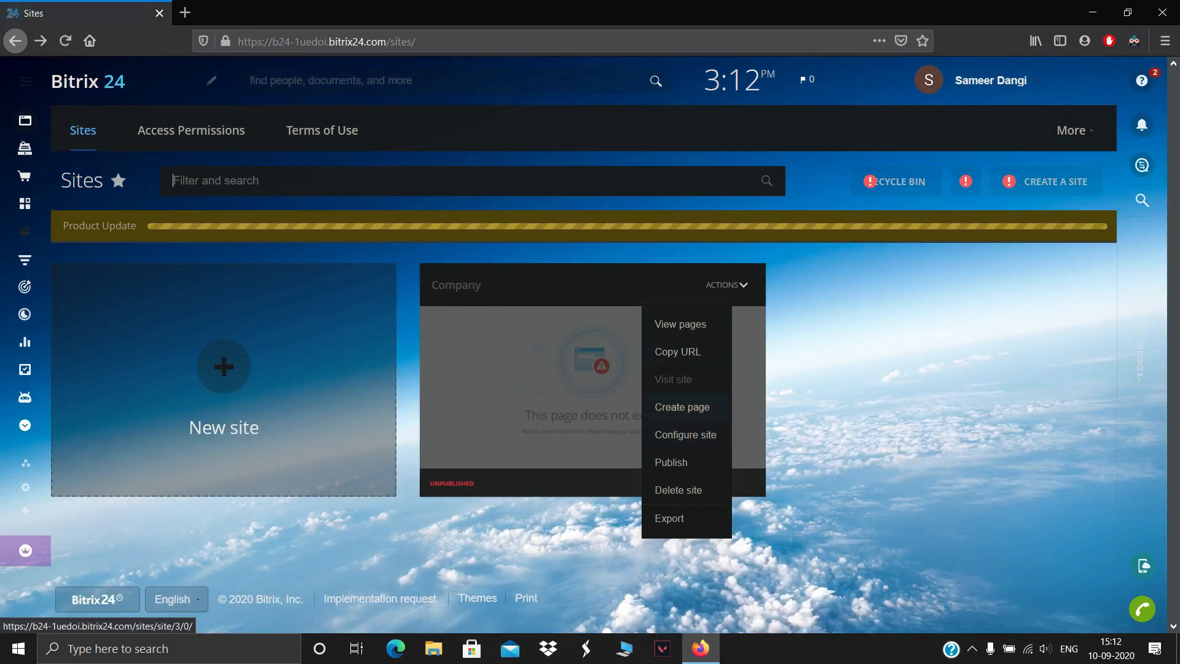
- Set the Company site's Bitrix24 subdomain to "Hamocrazista" in its site settings, save it, and publish the site
click(684, 434)
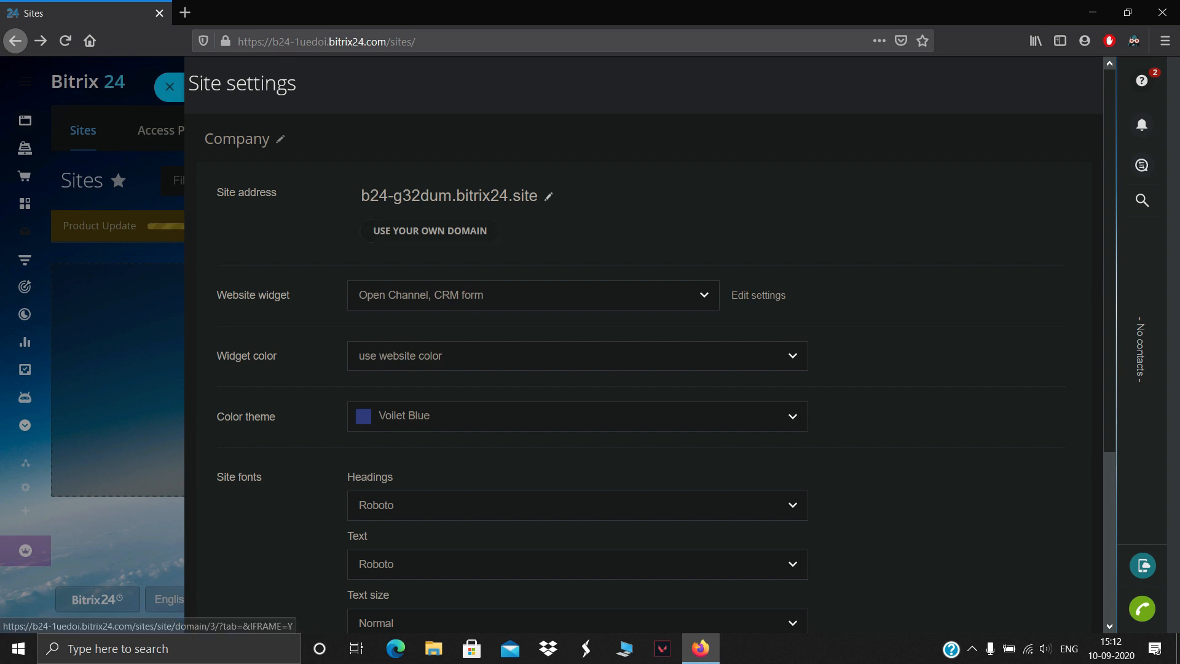
click(430, 230)
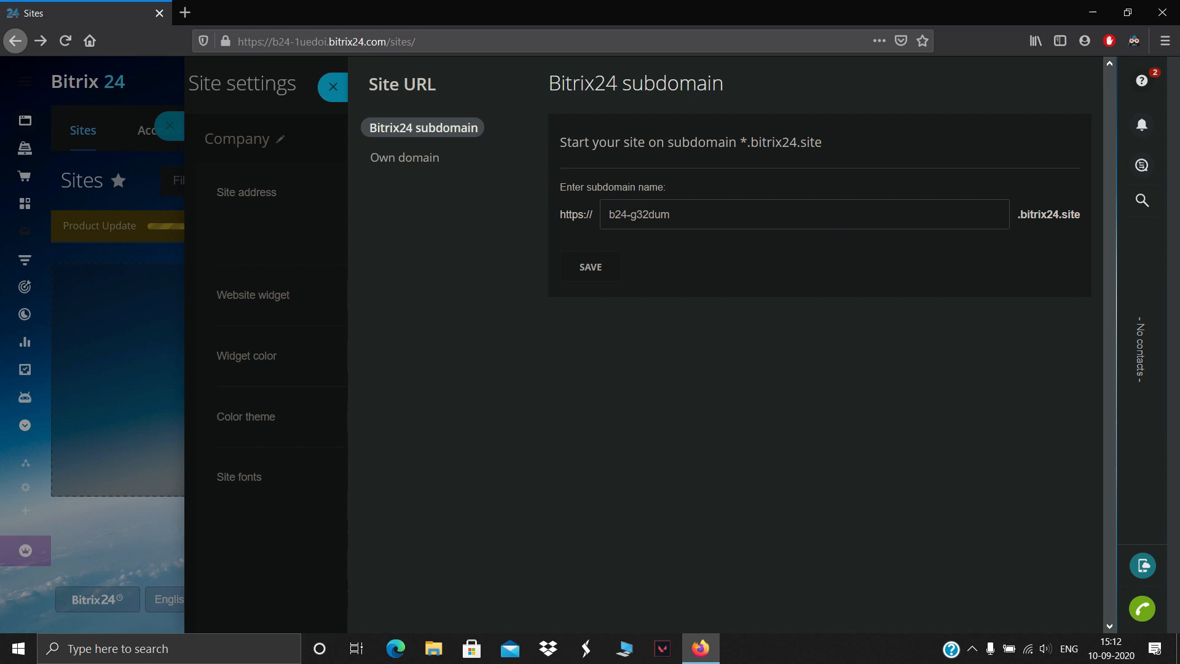
key(ctrl+a)
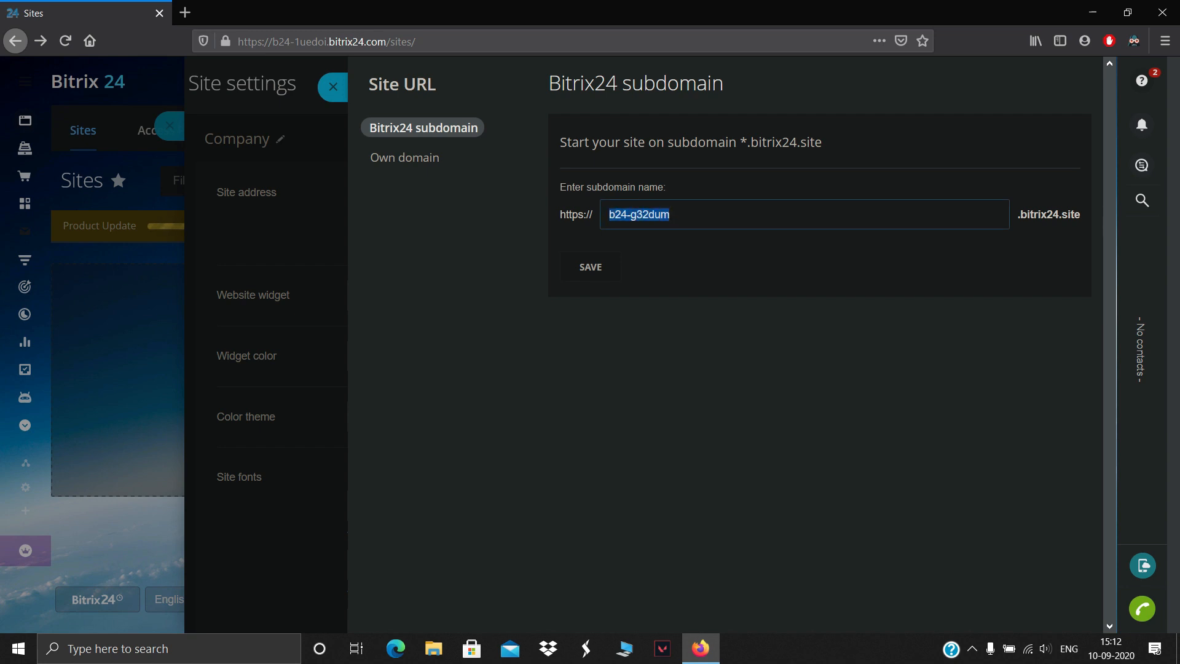
text(Hamocrazista)
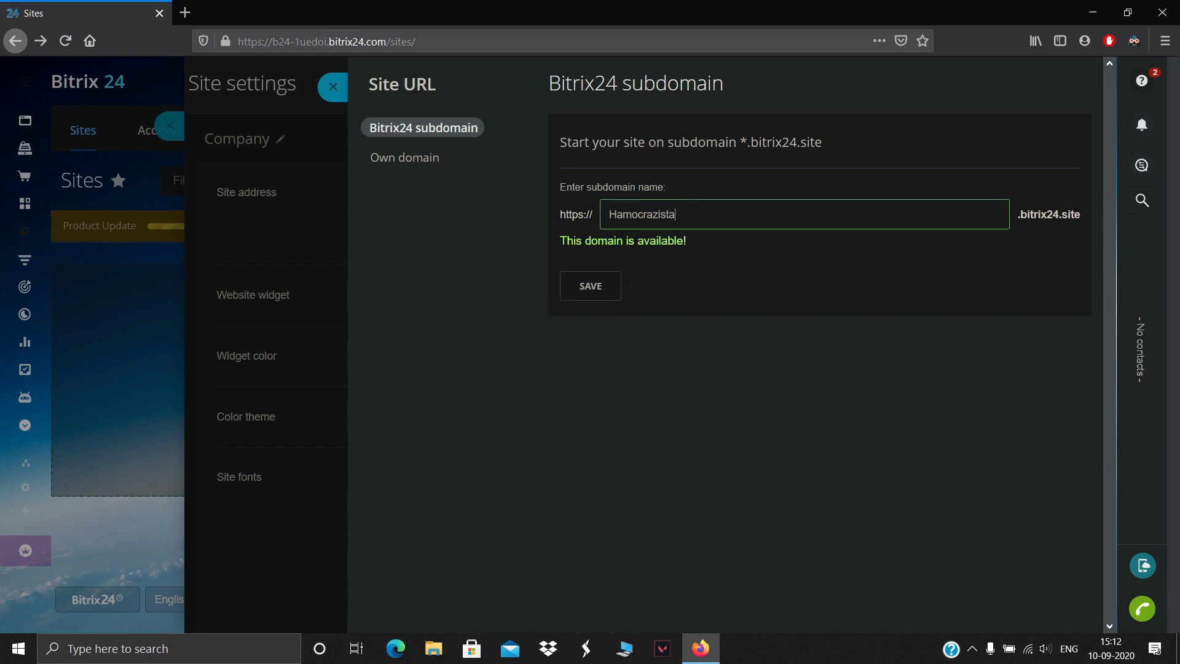
click(590, 285)
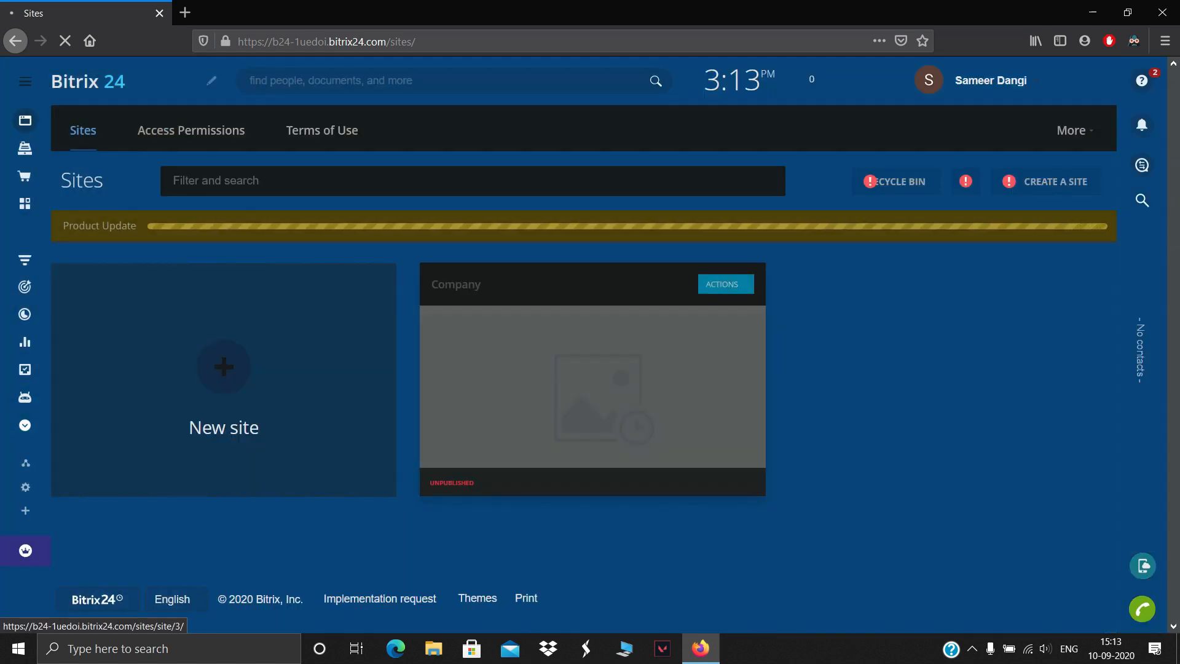
click(726, 283)
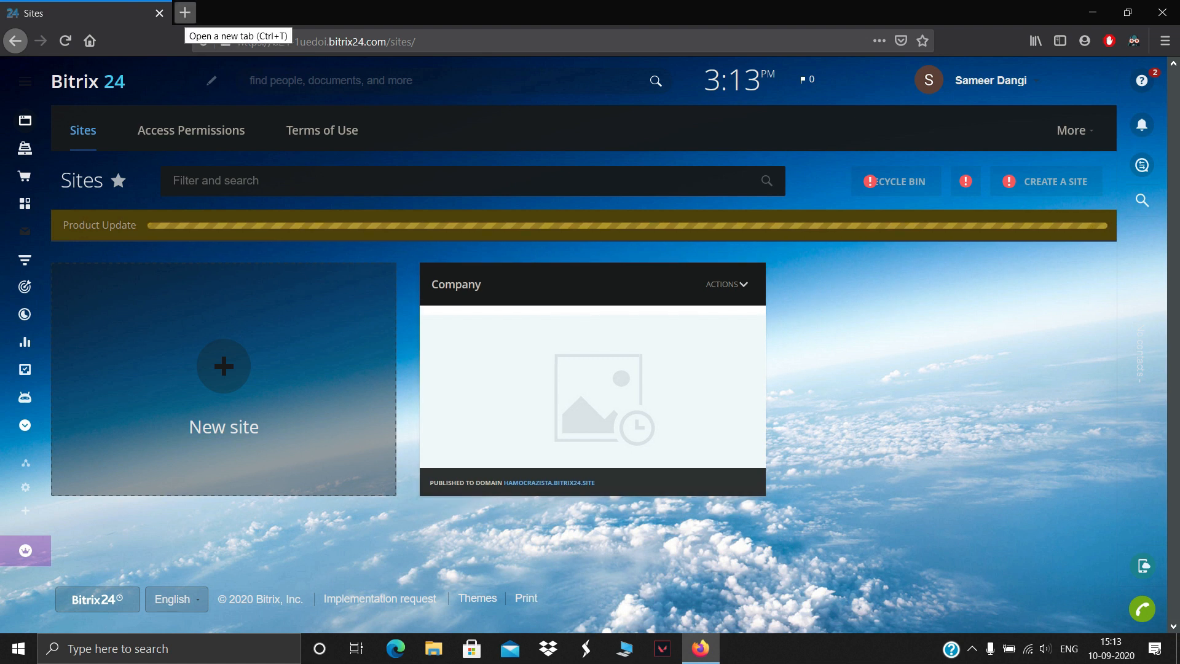
- Visit hamocrazista.bitrix24.site in a new browser tab to check the published page
click(185, 12)
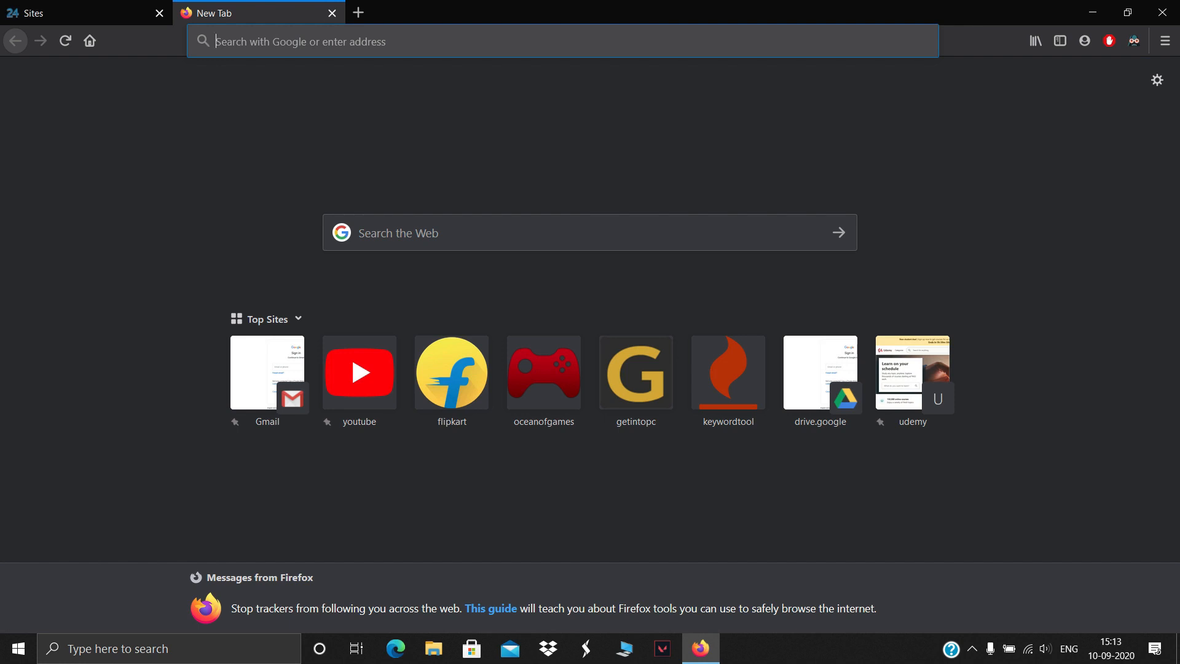
text(hamocrazista)
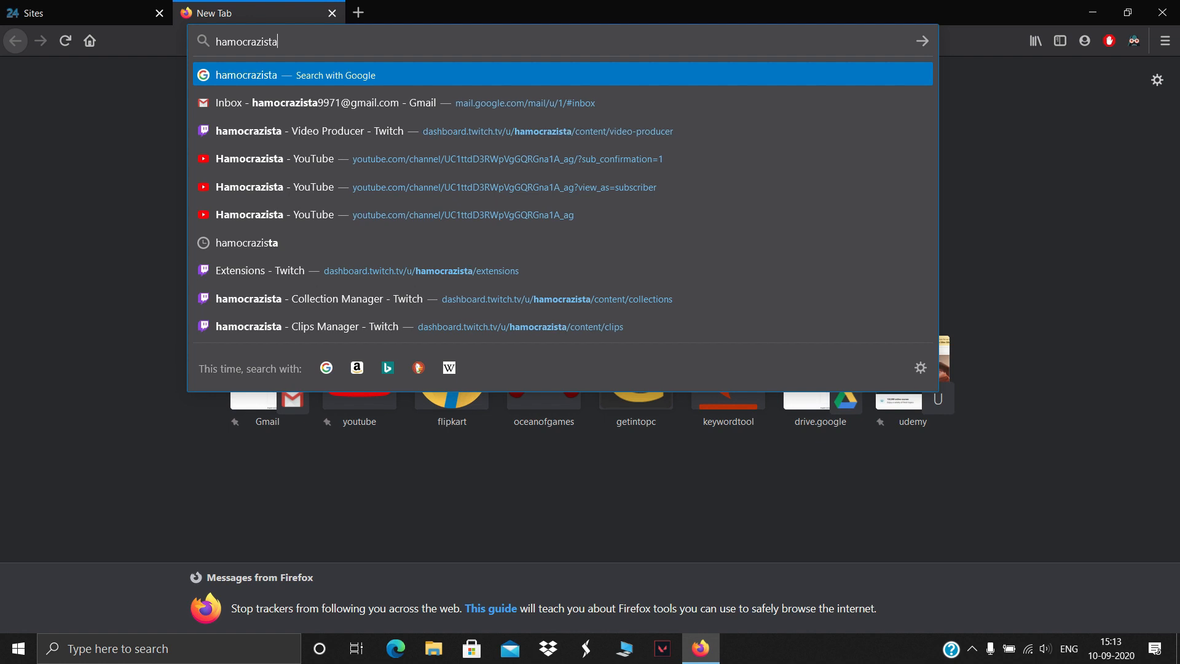
text(.bitrix)
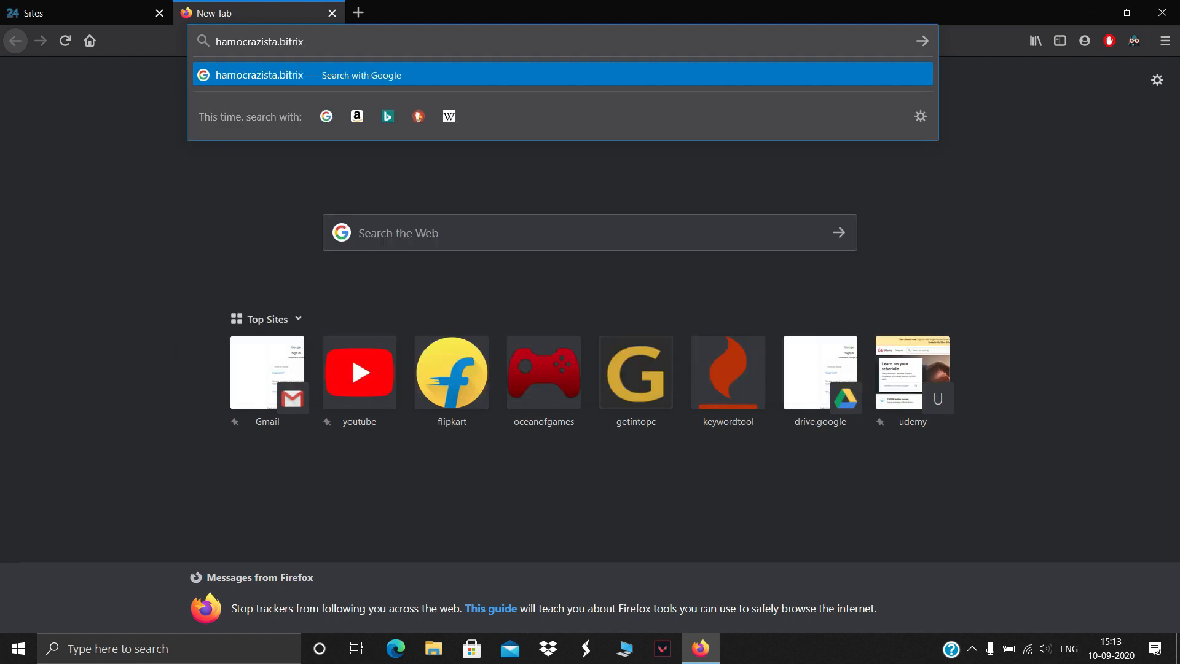
text(24.site)
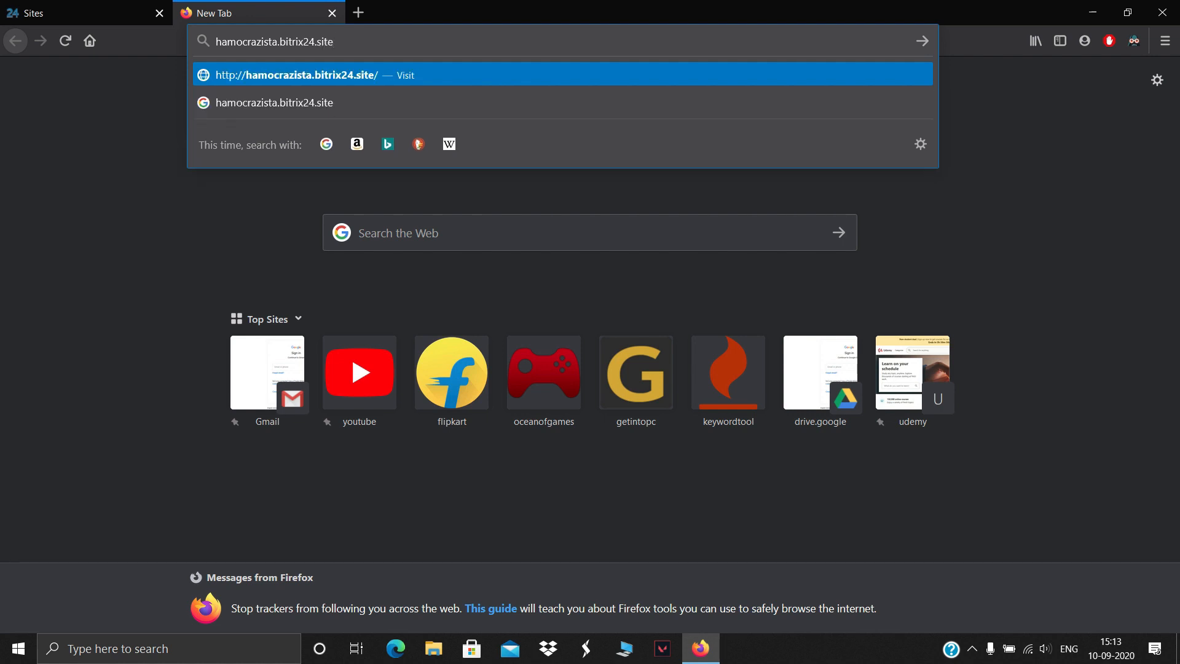
key(Return)
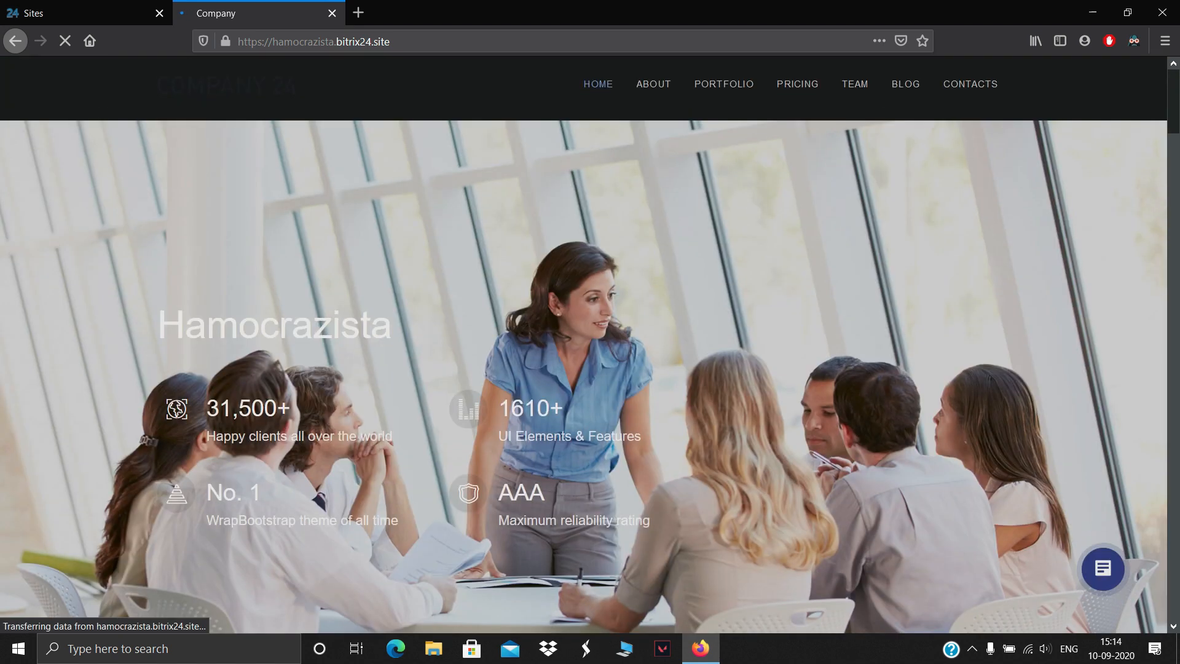
scroll(583, 344, down, 4)
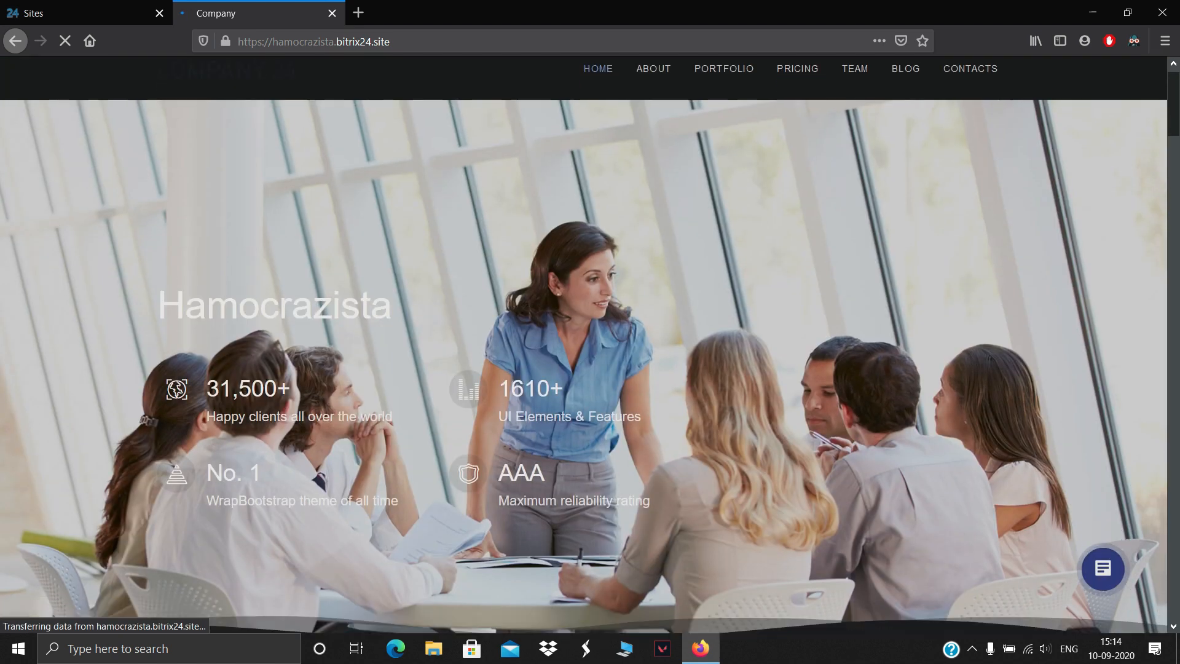
- Review the published site from the opening banner down to the footer and back up to the About section
scroll(584, 373, down, 10)
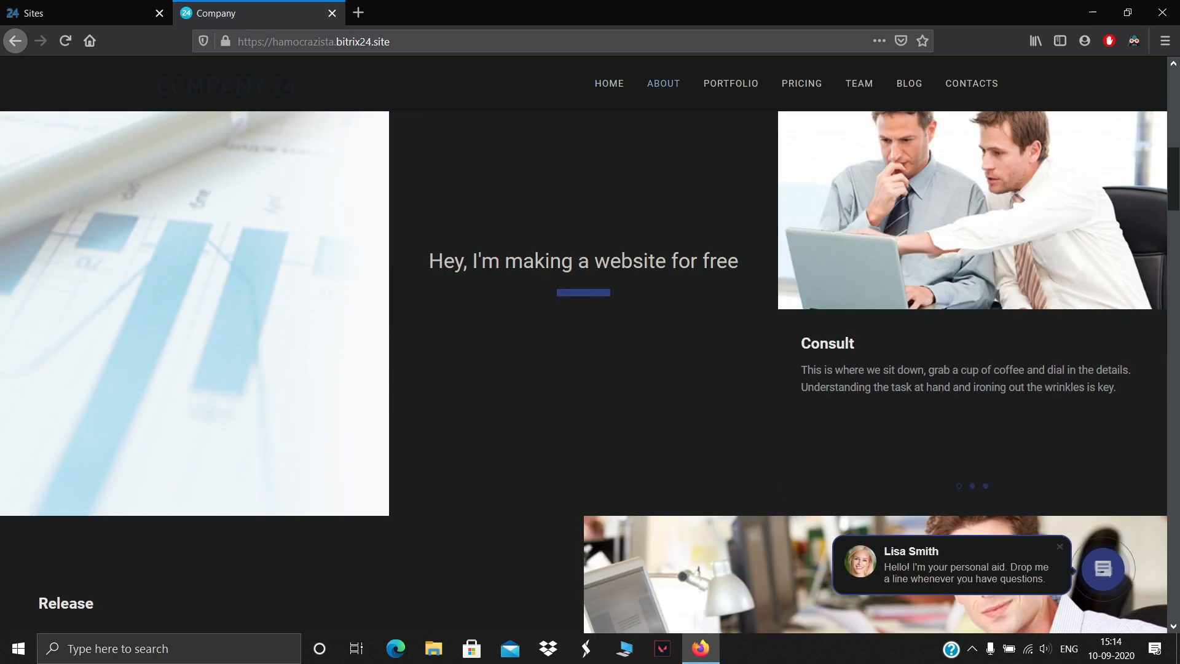
scroll(584, 373, down, 8)
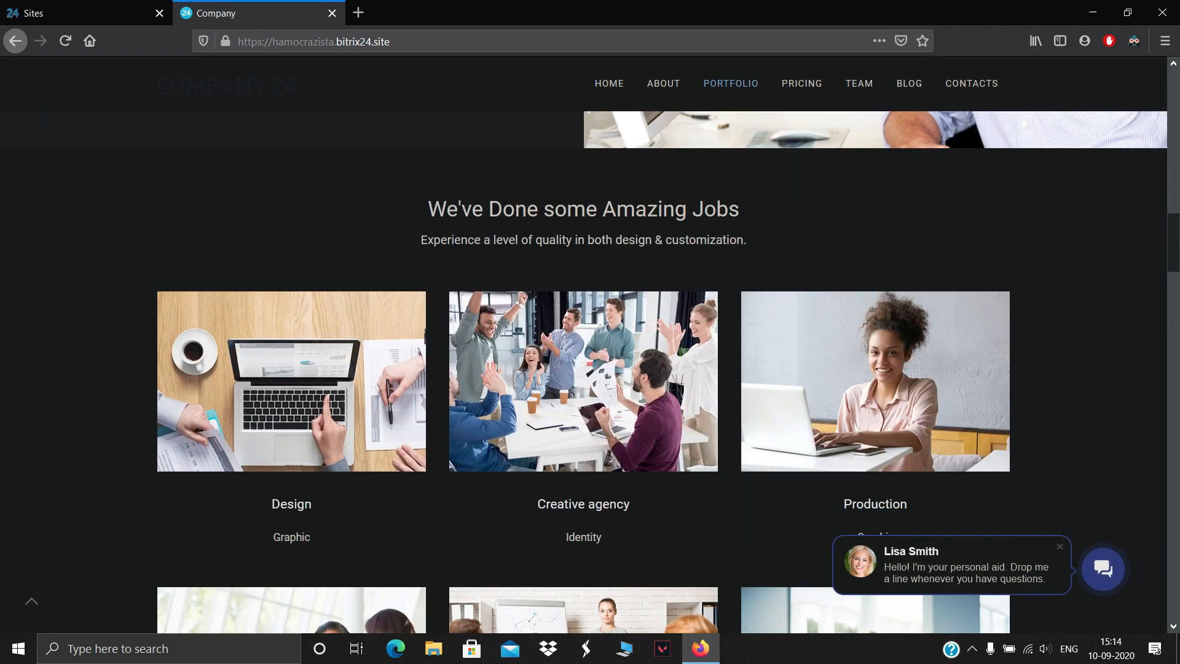
scroll(584, 372, down, 13)
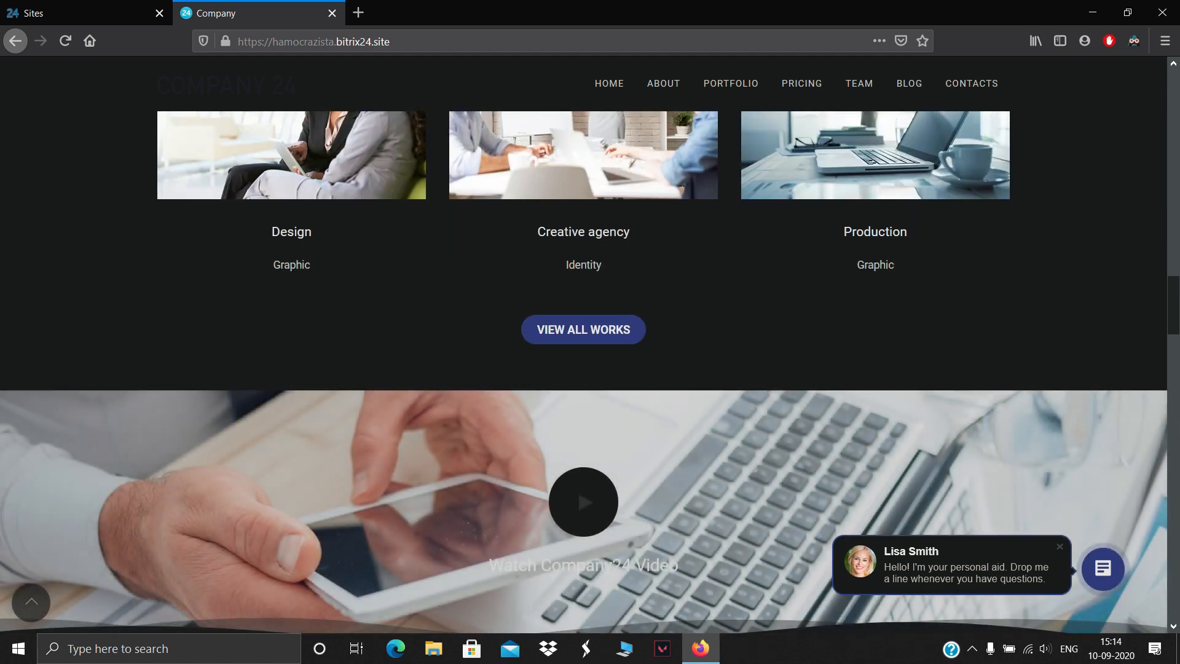
scroll(584, 372, down, 10)
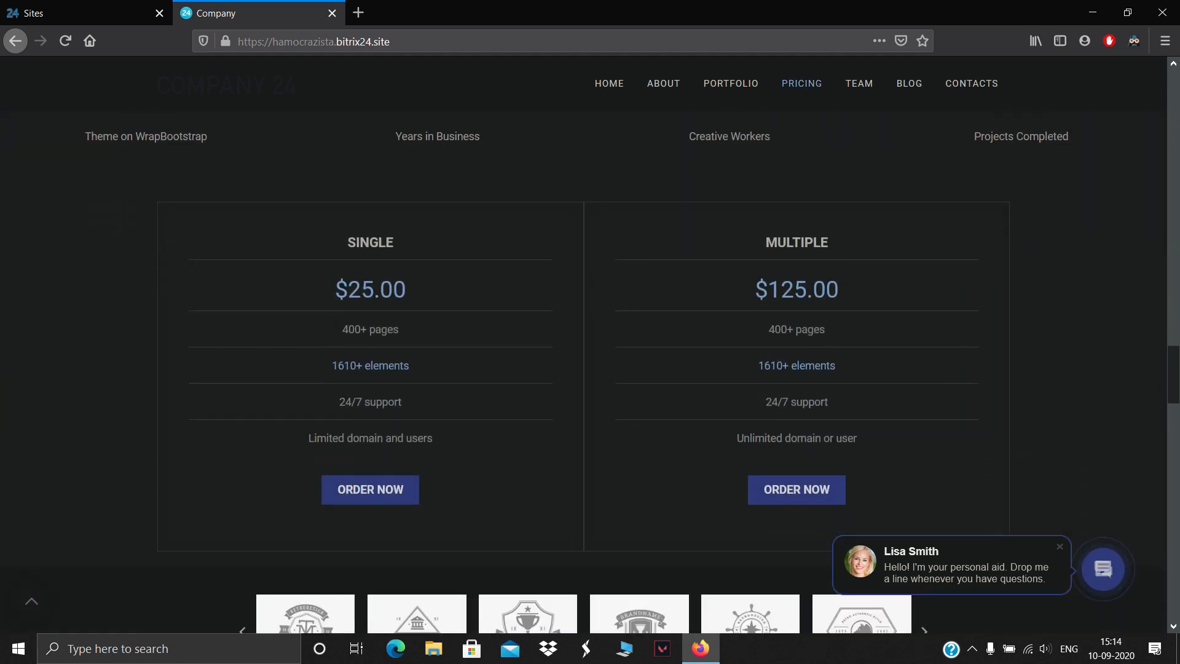
scroll(583, 372, down, 11)
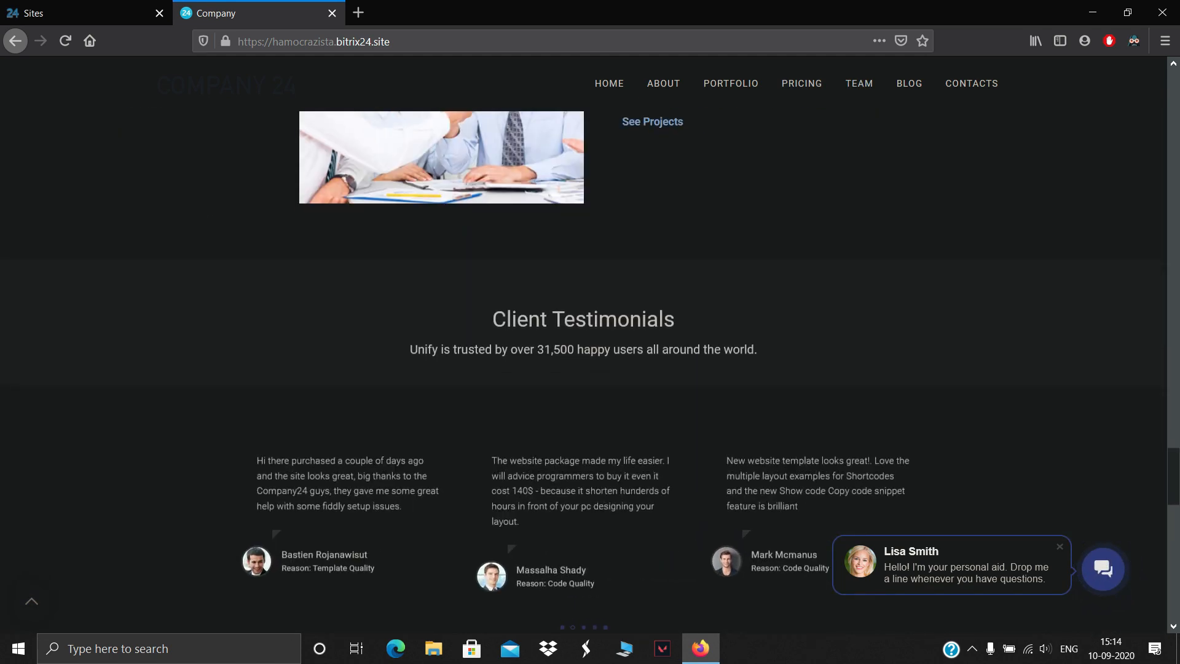
scroll(396, 484, down, 6)
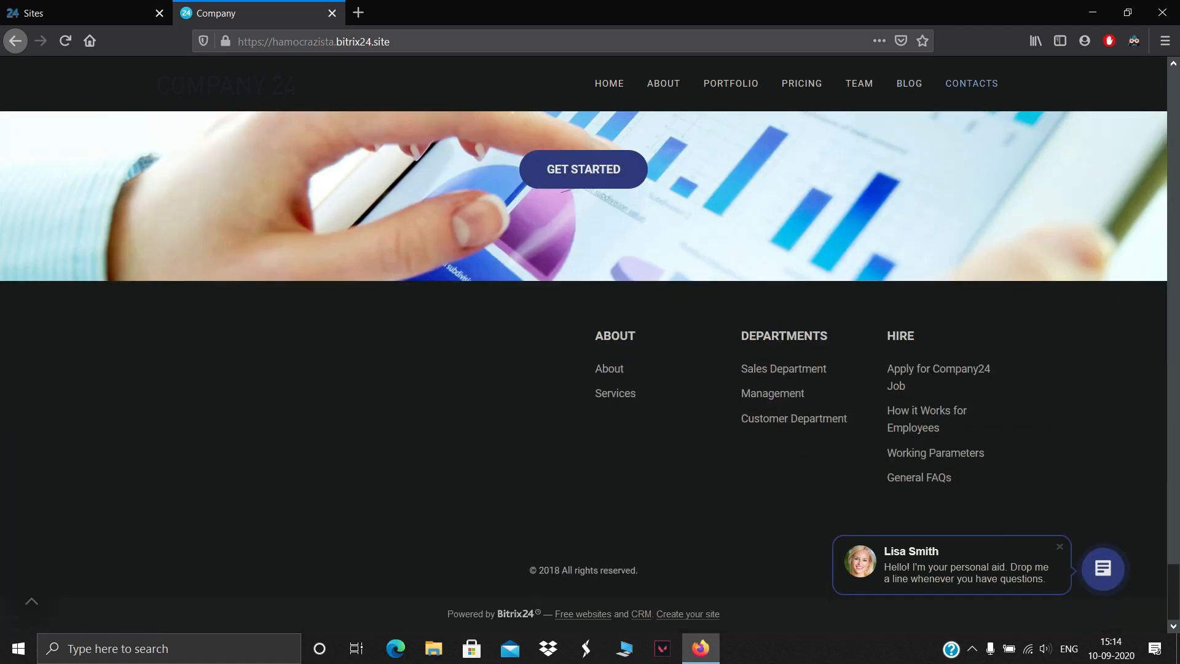
scroll(396, 484, up, 9)
scroll(397, 484, up, 6)
scroll(396, 484, down, 15)
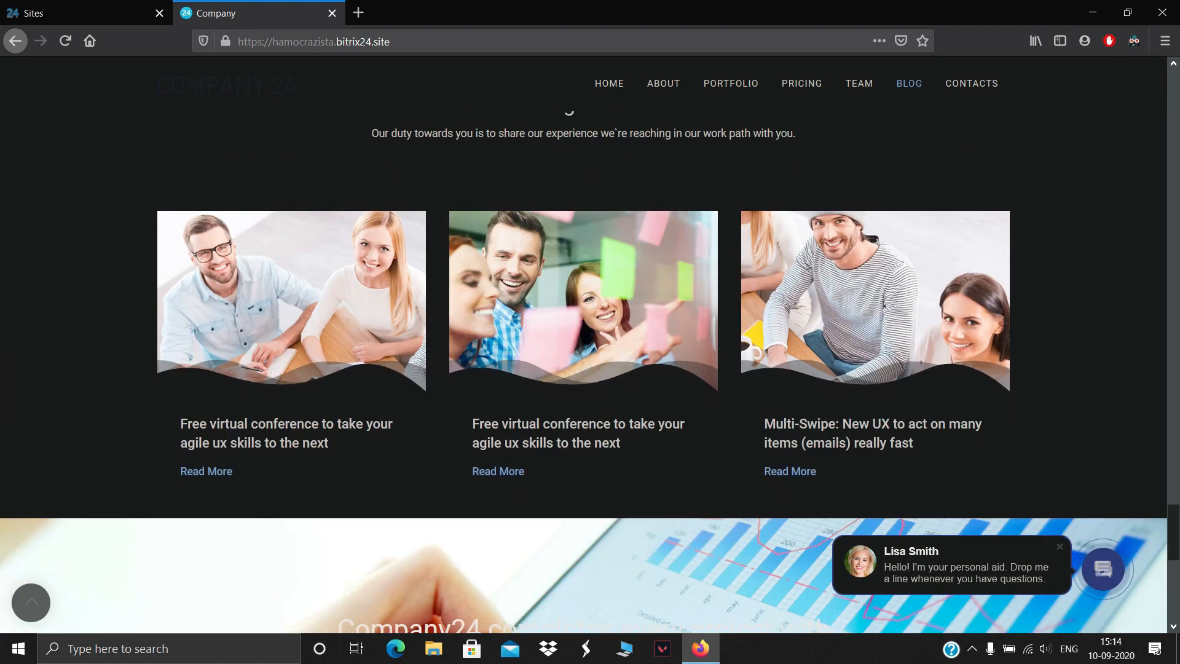
scroll(584, 372, up, 20)
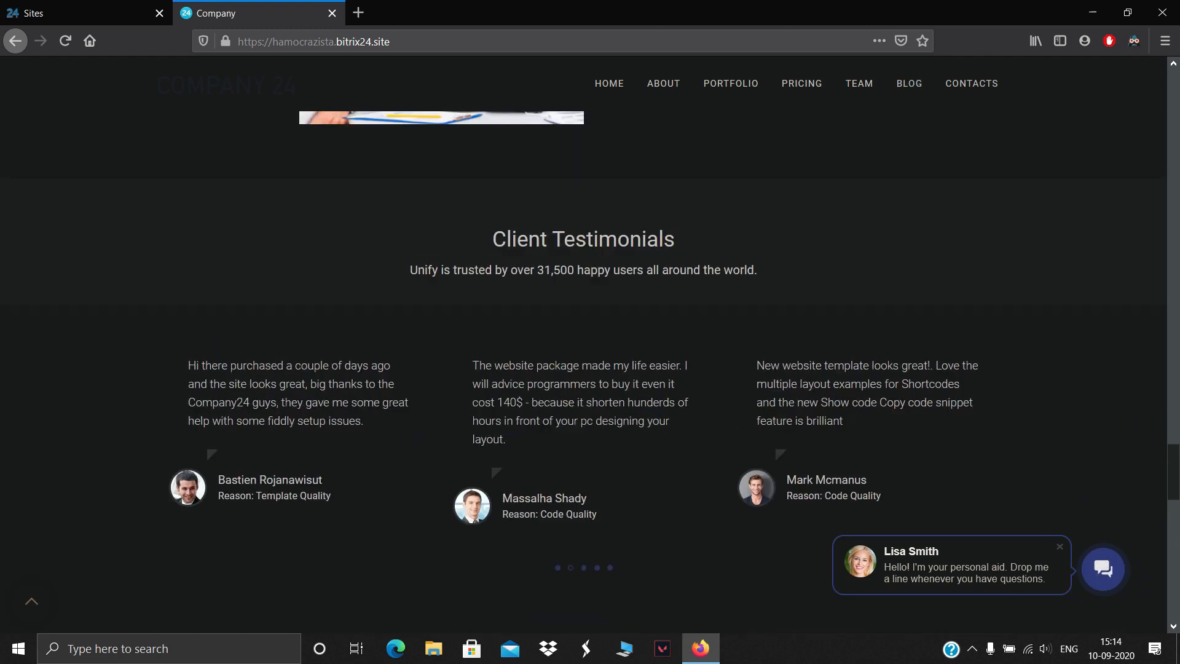
scroll(583, 372, up, 10)
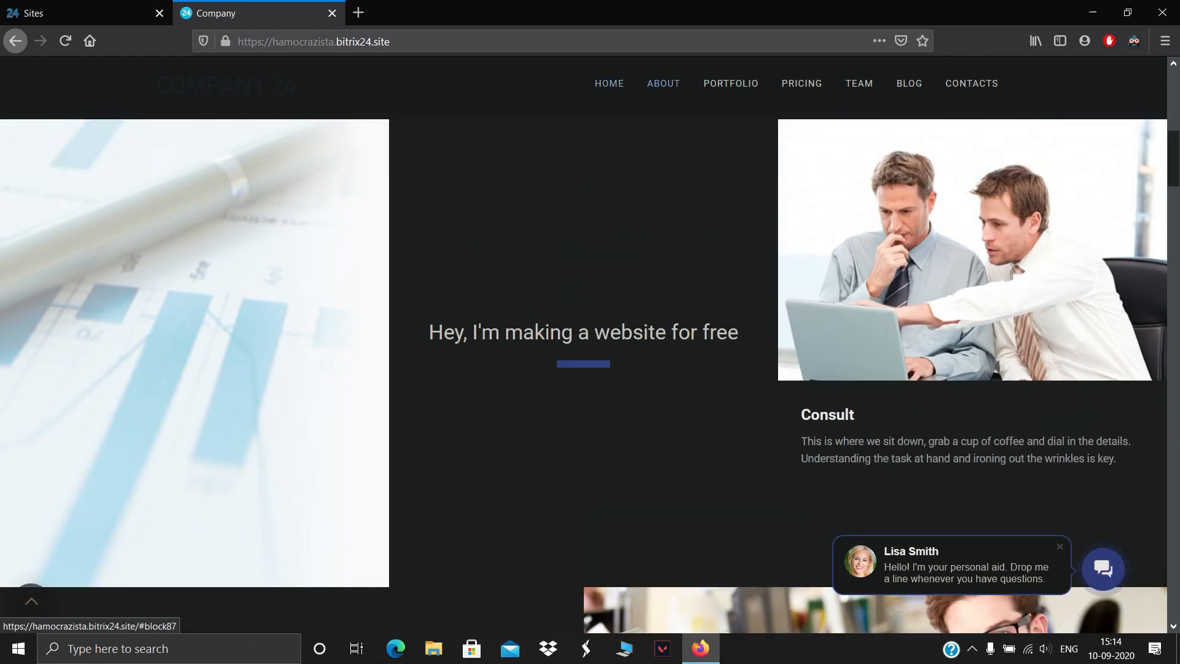
- Test the published site's navigation links by visiting Home, Blog and Home again
click(609, 84)
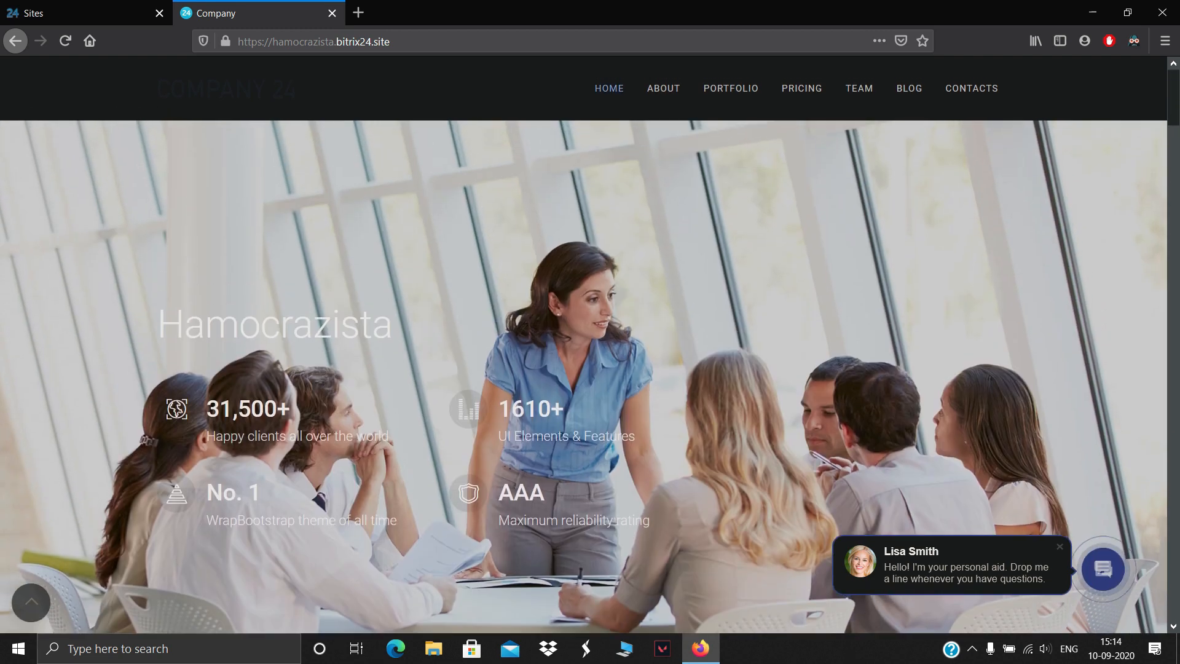
click(909, 83)
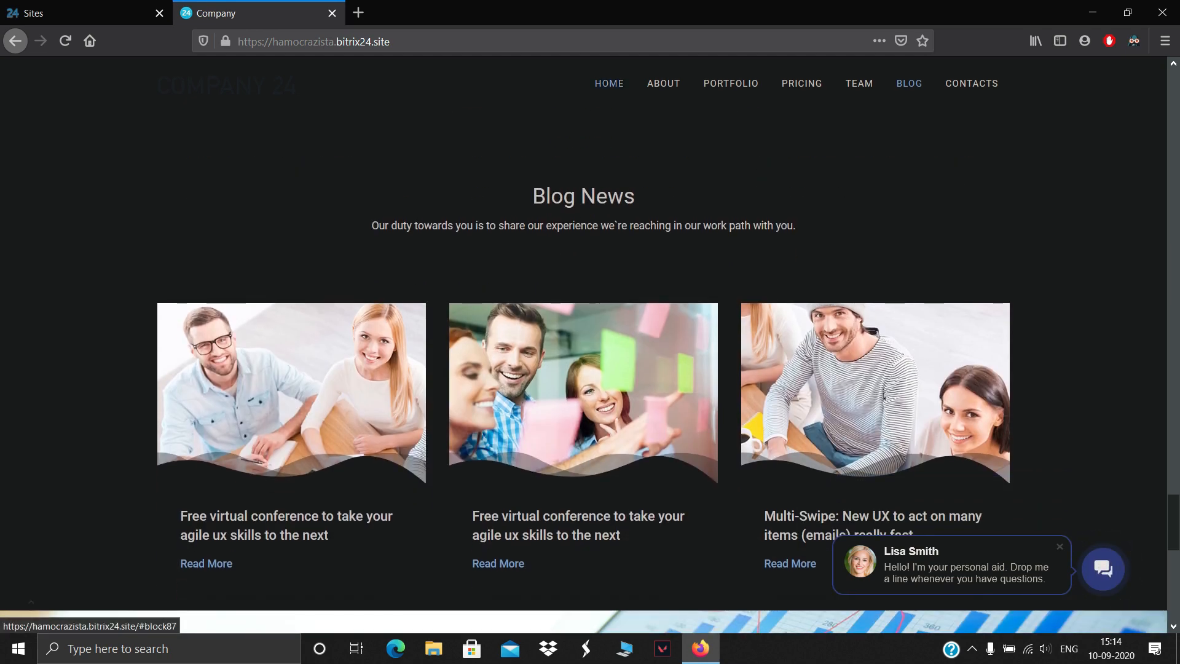
click(608, 83)
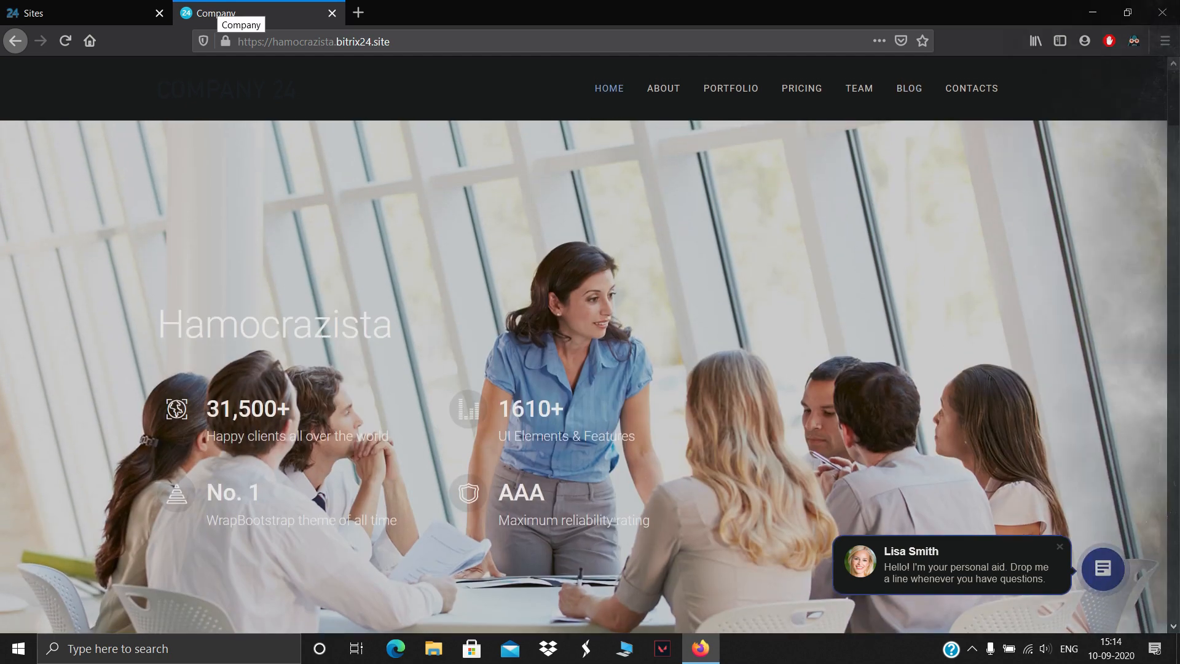